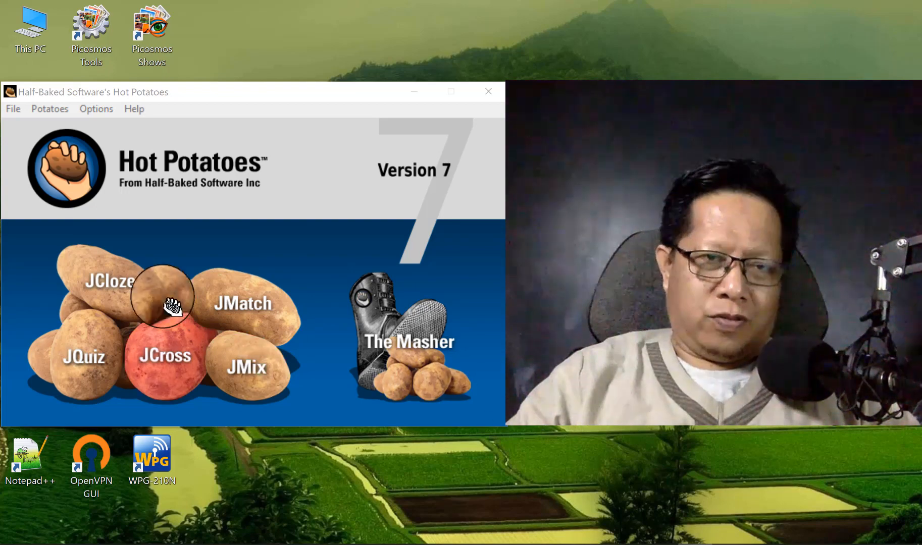
Step: Start JCloze, copy the whole poem "Aku" through "Maret 1943" from the gasbanter.com page, and paste it into the empty exercise text
left_click(119, 279)
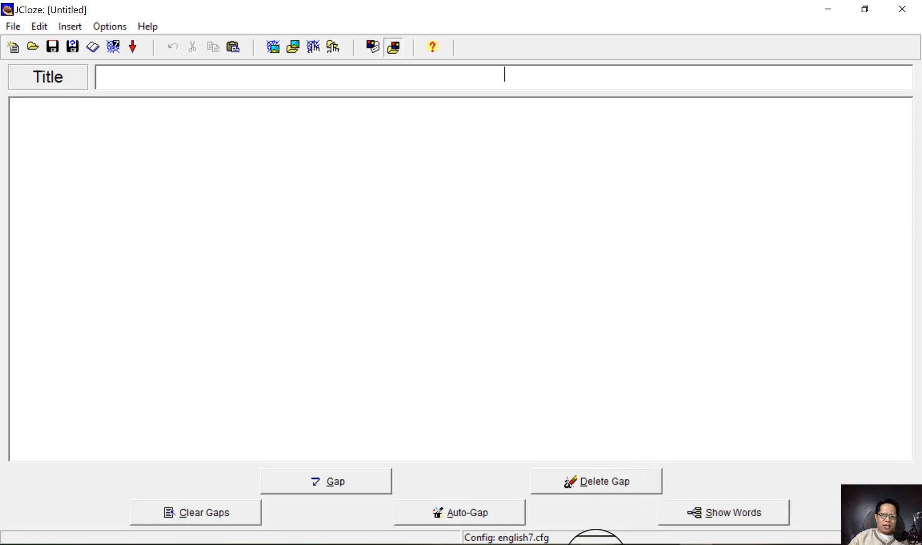
left_click(596, 544)
scroll(294, 218, "down", 2)
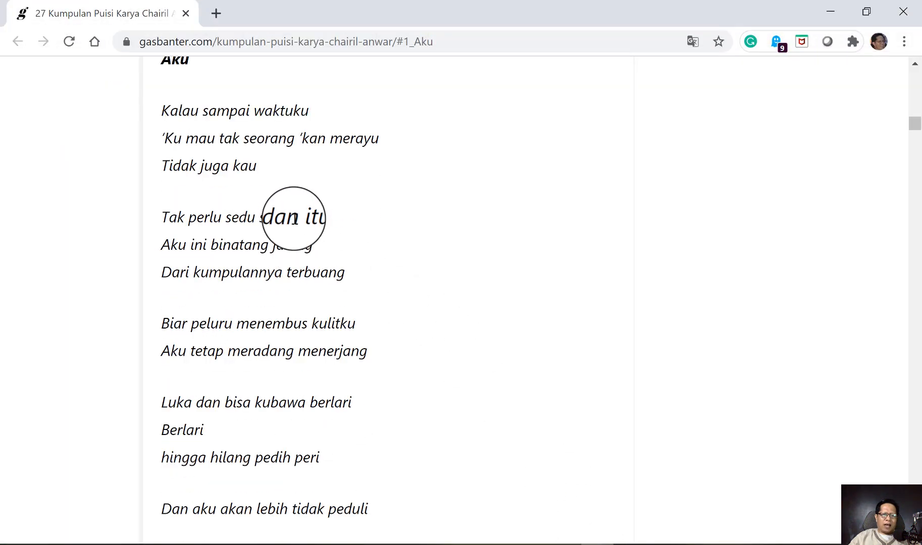
scroll(294, 218, "up", 2)
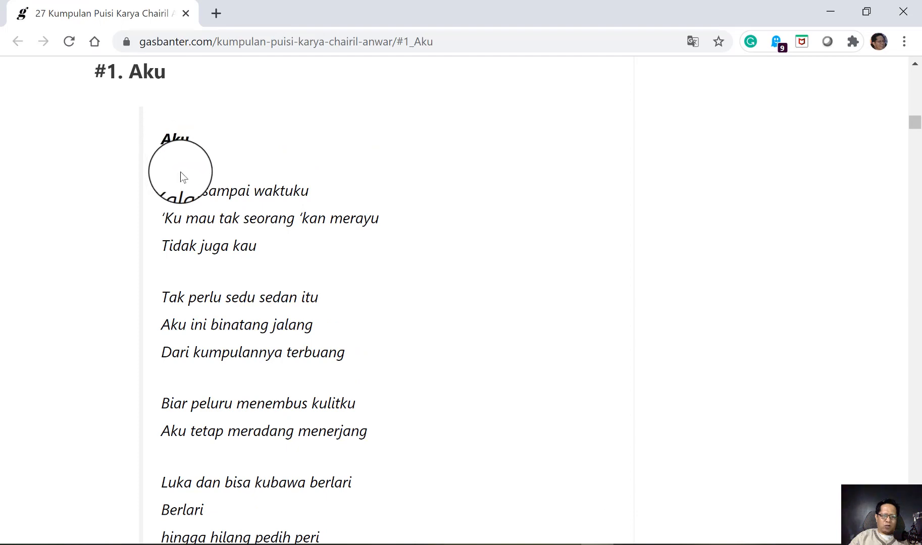
scroll(290, 294, "down", 5)
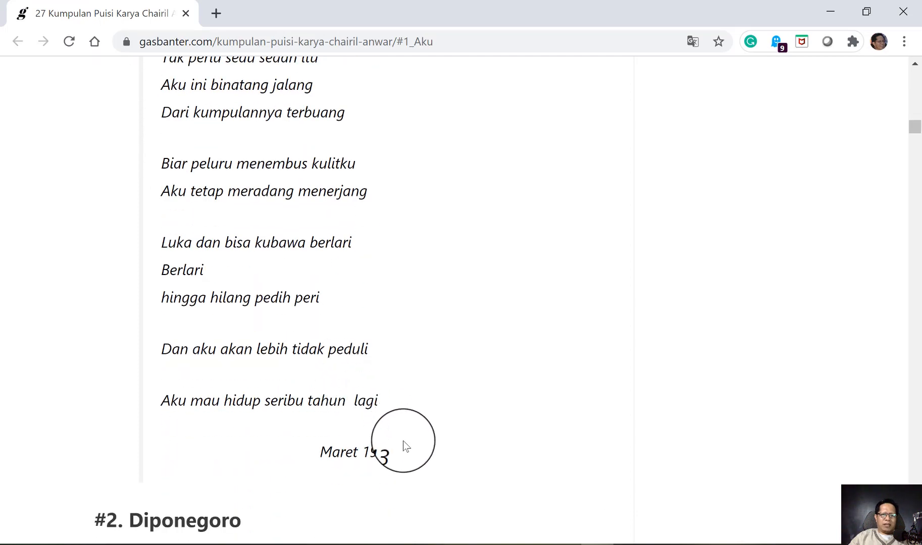
left_click(393, 450, "shift")
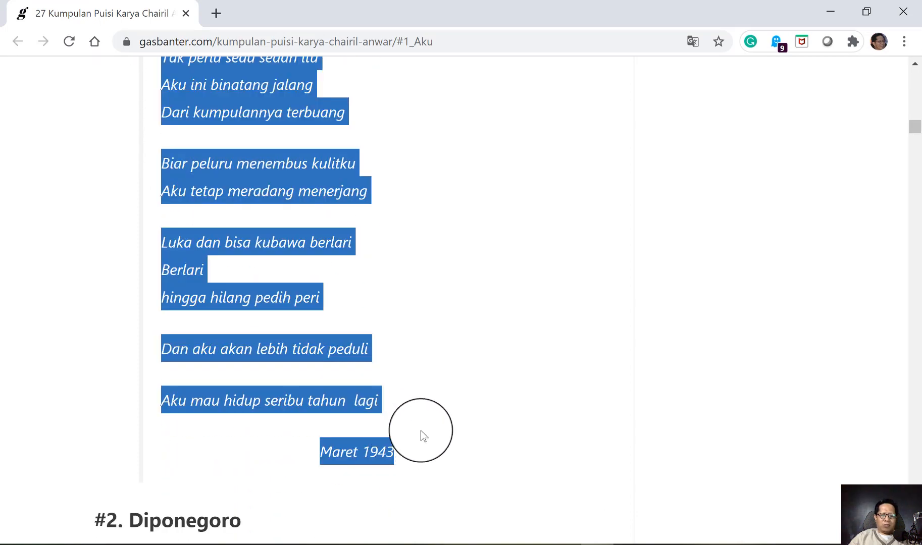
left_click(697, 544)
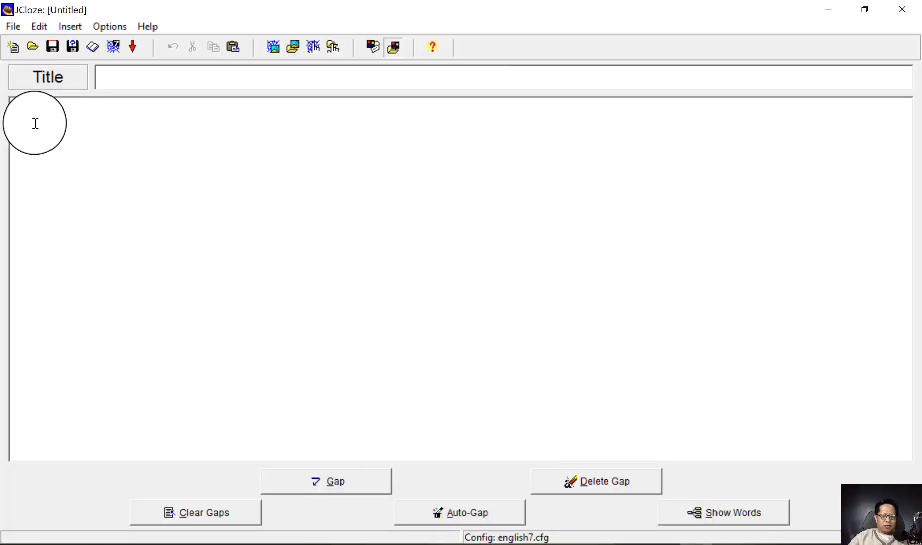
type("Aku  Kalau sampai waktuku ‘Ku mau tak seorang ‘kan merayu Tidak juga kau  Tak perlu sedu sedan itu Aku ini binatang jalang Dari kumpulannya terbuang  Biar peluru menembus kulitku Aku tetap meradang menerjang  Luka dan bisa kubawa berlari Berlari hingga hilang pedih peri  Dan aku akan lebih tidak peduli  Aku mau hidup seribu tahun  lagi  Maret 1943")
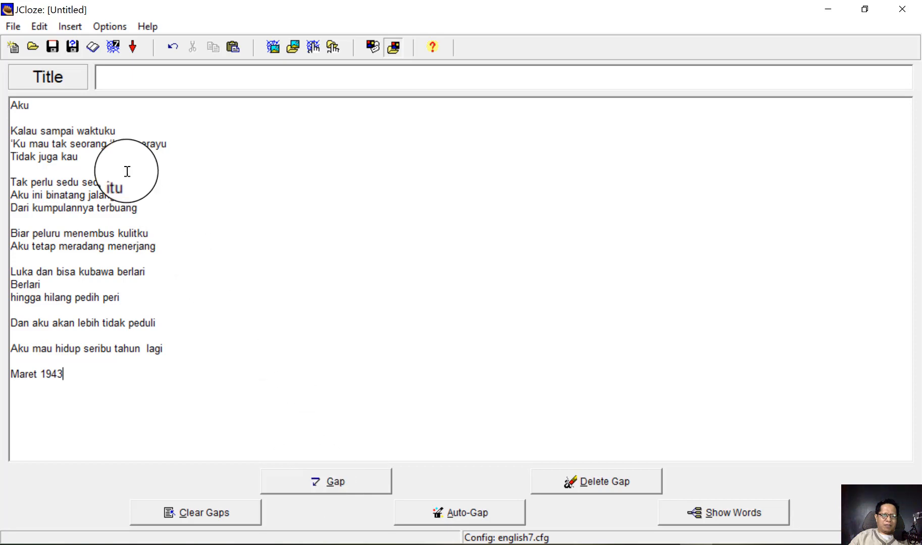
Step: Make a gap of the word "waktuku" in the poem's first line with the clue "masa"
double_click(92, 133)
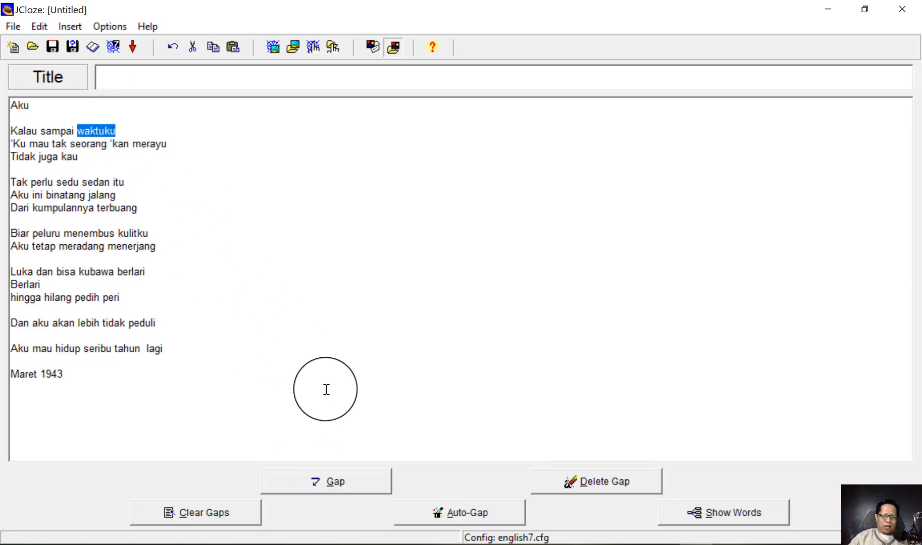
left_click(332, 479)
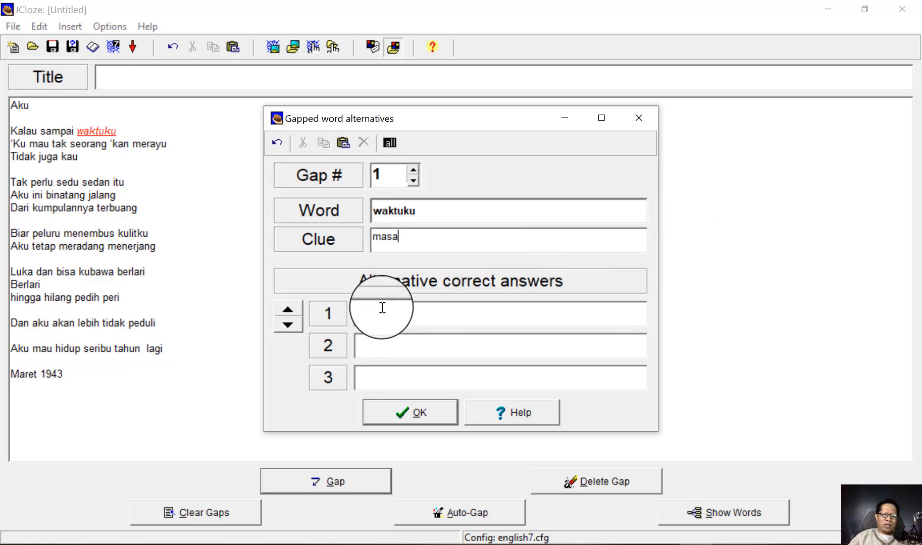
left_click(417, 406)
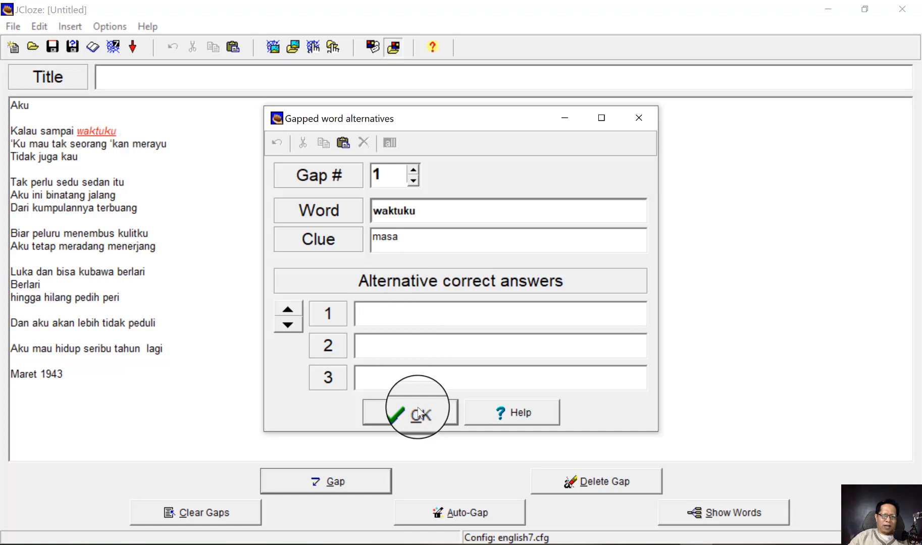
left_click(417, 407)
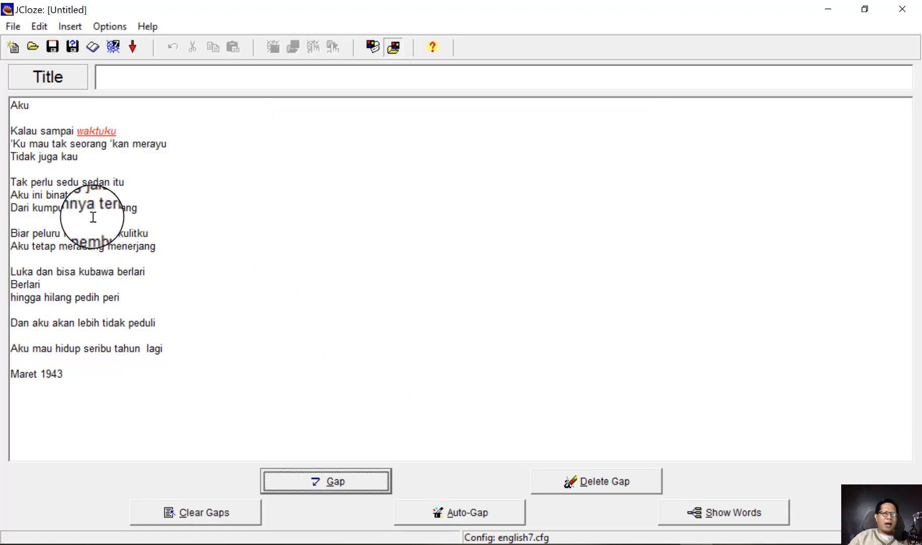
Step: Make a gap of the word "binatang" in "Aku ini binatang jalang" with the clue "hewan"
double_click(59, 195)
left_click(323, 490)
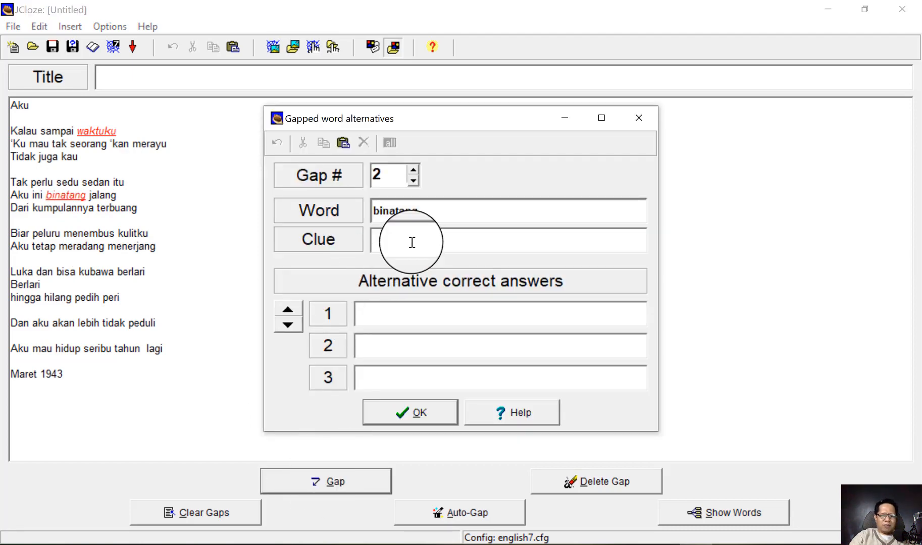
left_click(412, 243)
type("hewan")
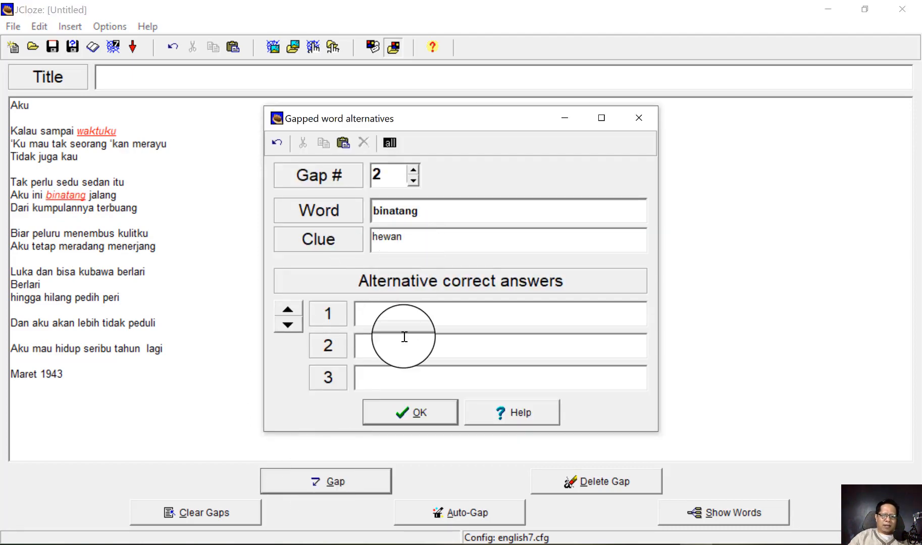
left_click(407, 407)
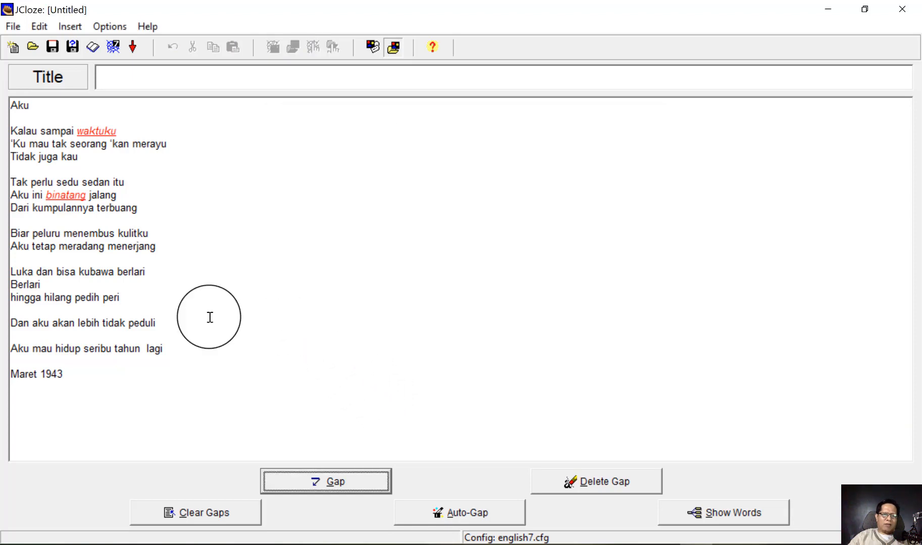
Step: Make a gap of the word "menembus" in "Biar peluru menembus kulitku" with the clue "melukai"
double_click(96, 234)
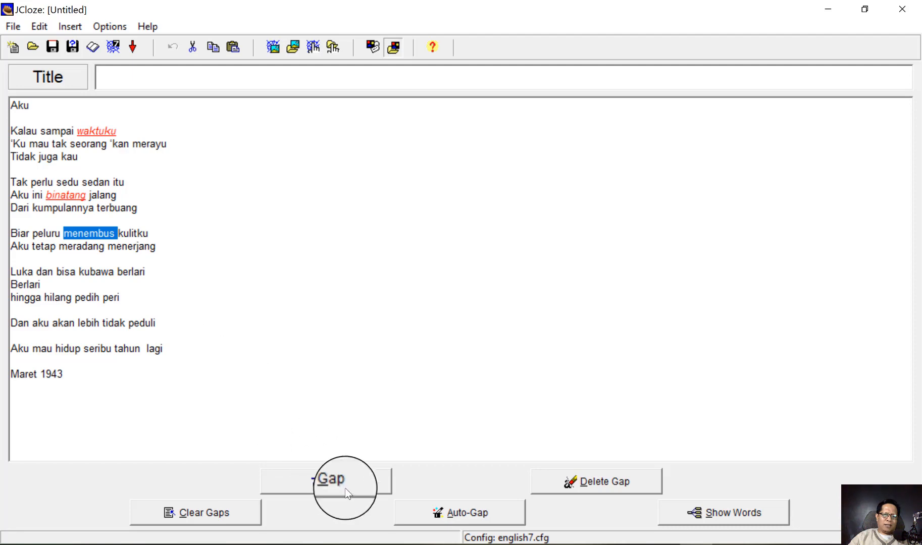
left_click(329, 480)
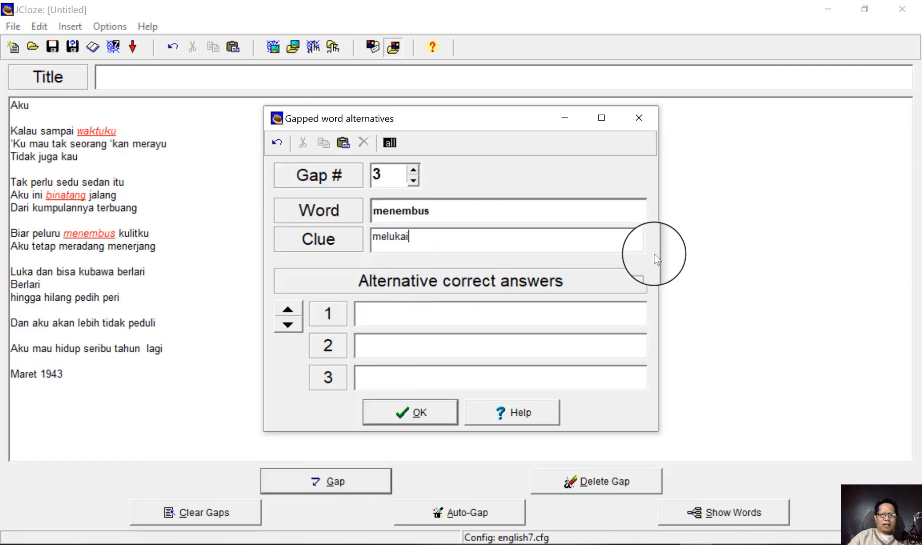
left_click(433, 409)
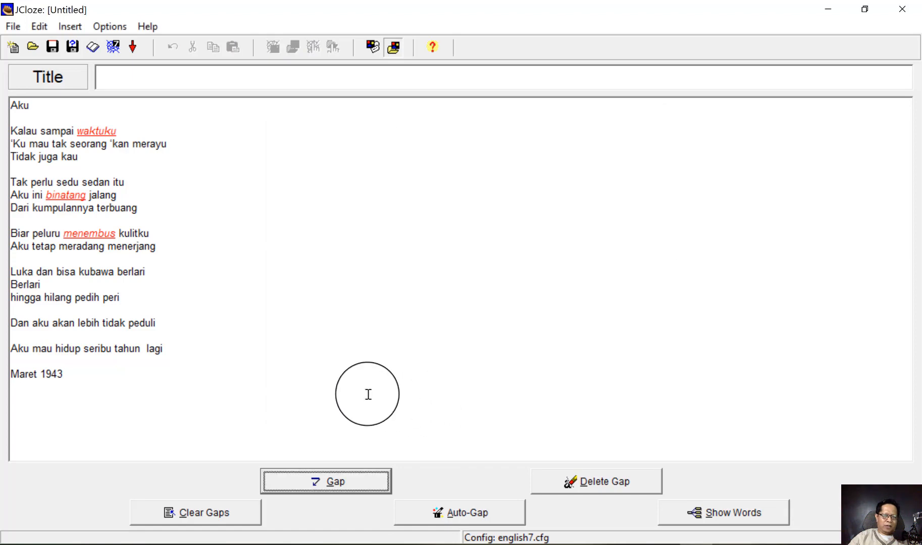
Step: Make a gap of the word "pedih" in "hingga hilang pedih peri" with the clue "sakit"
double_click(86, 297)
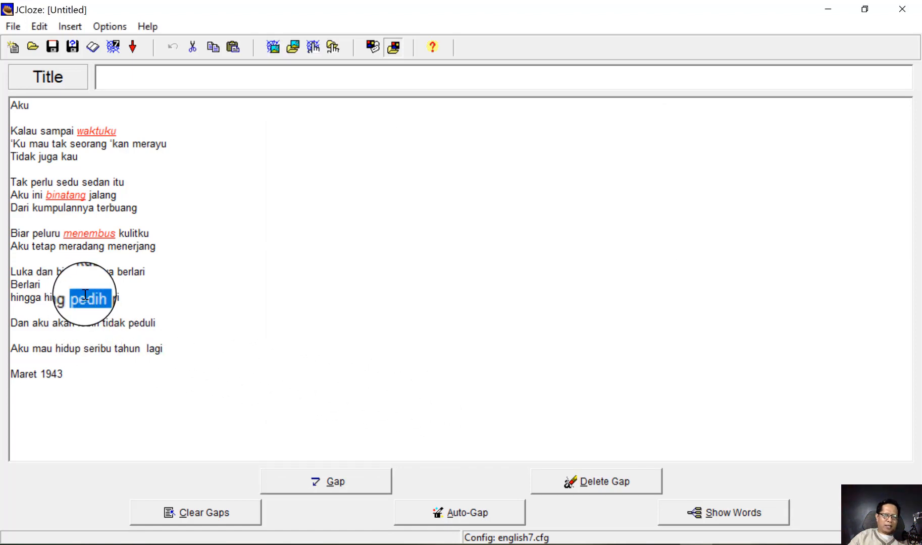
left_click(330, 482)
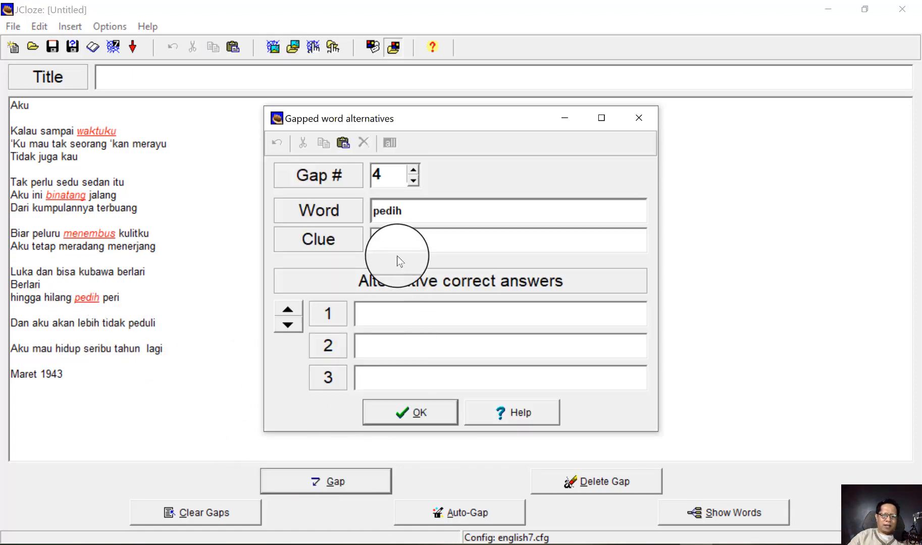
left_click(397, 253)
type("sakit")
left_click(417, 419)
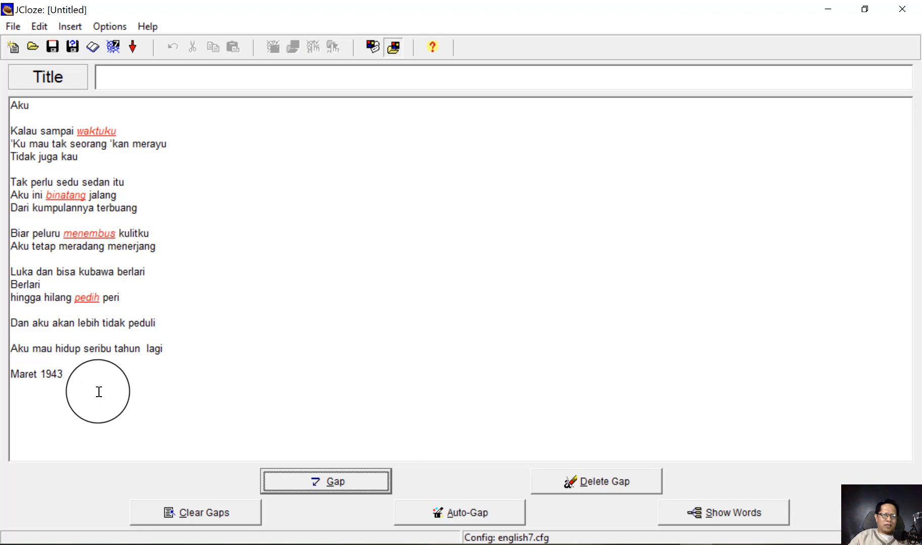
Step: Make a gap of the word "seribu" in "Aku mau hidup seribu tahun lagi" with the clue "selaksa", and check the gapped word details
double_click(95, 351)
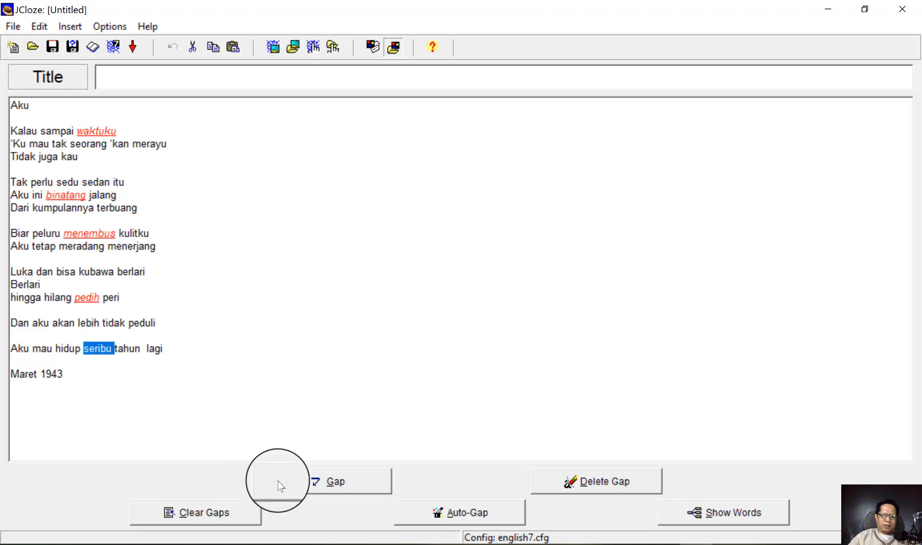
left_click(328, 480)
type("selaksa")
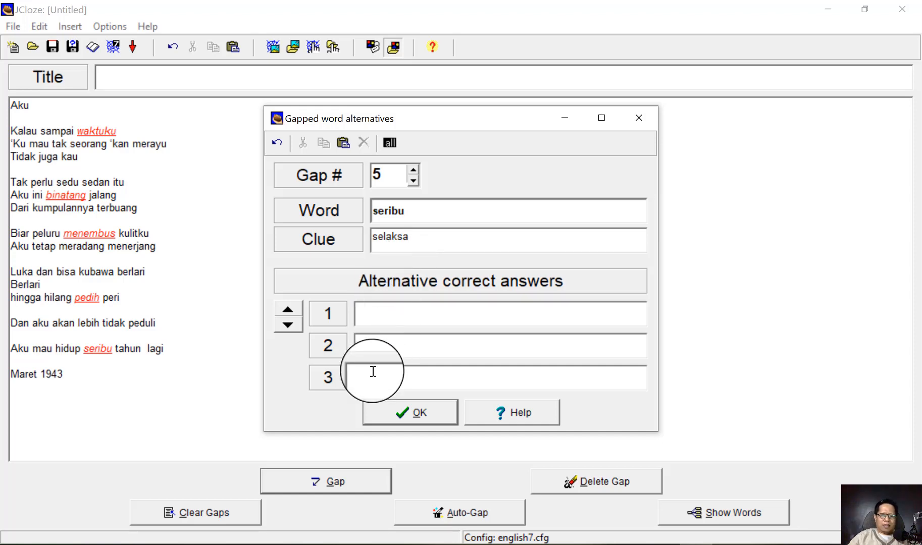
left_click(397, 411)
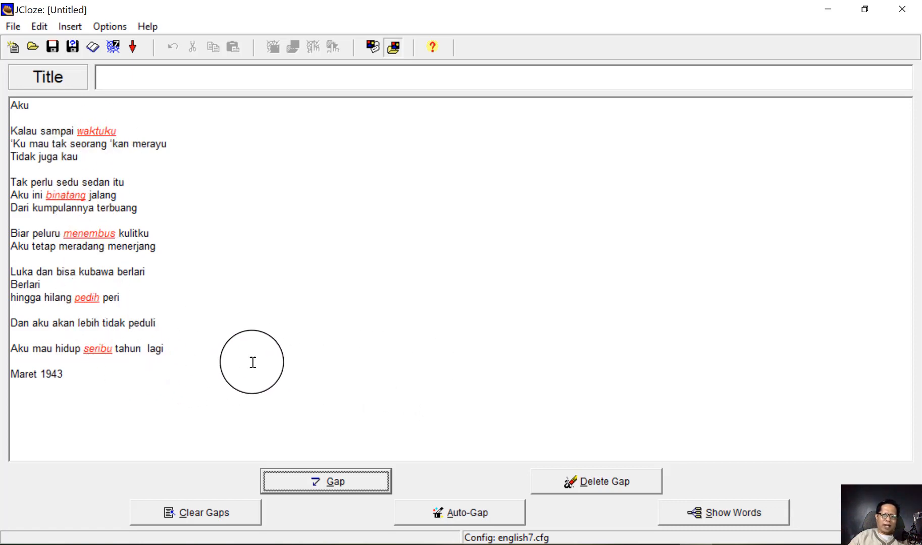
left_click(735, 520)
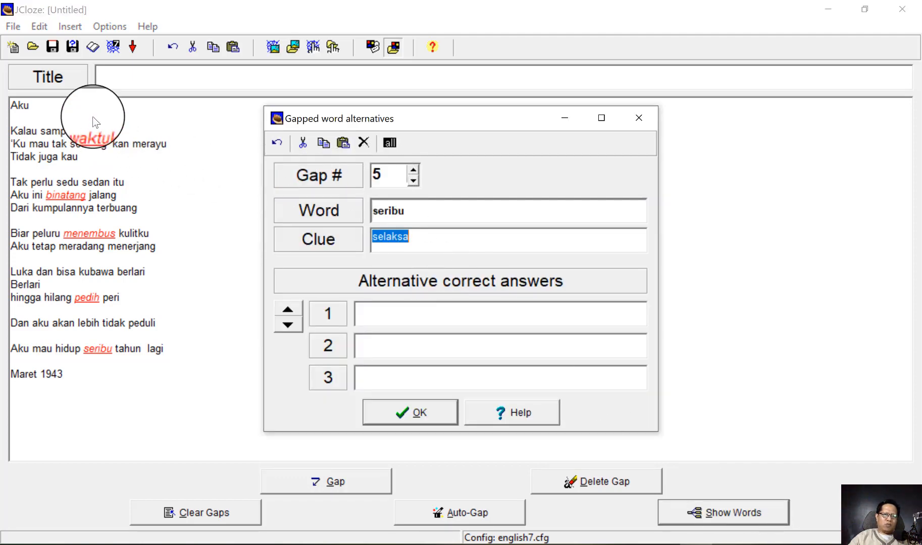
left_click(639, 118)
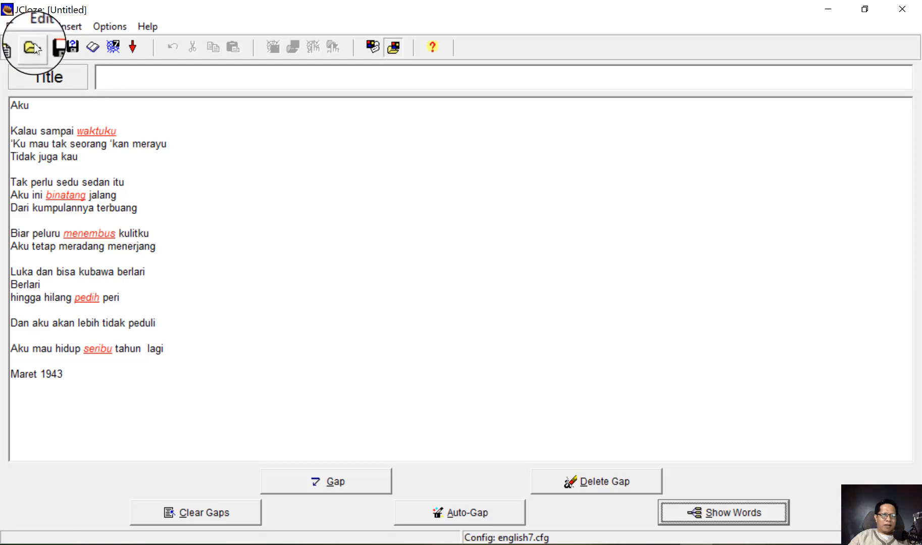
Step: Save the exercise as chairil-anwar1.jcl in the JCLOZE folder
left_click(19, 30)
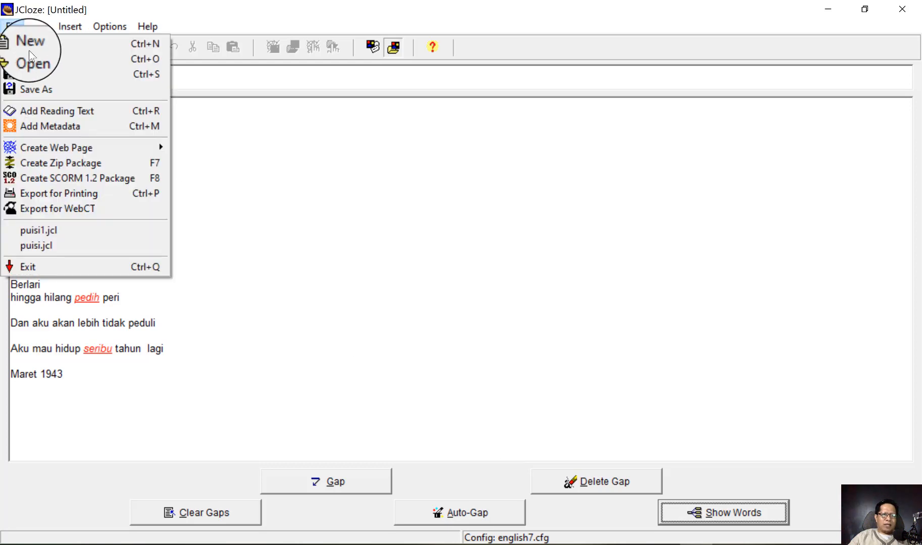
left_click(48, 88)
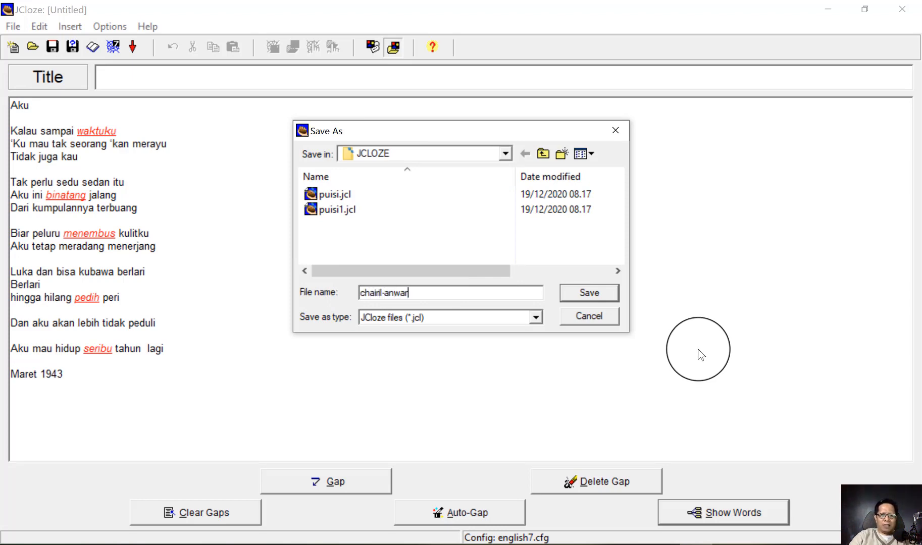
left_click(576, 294)
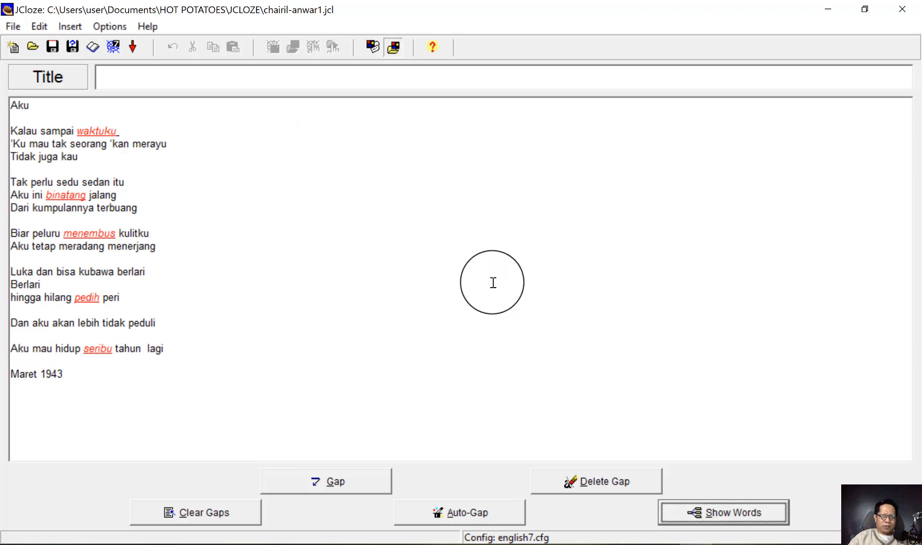
Step: Export the exercise as the web page chairil-anwar1.htm in the JCLOZE folder and view it in the browser
left_click(111, 43)
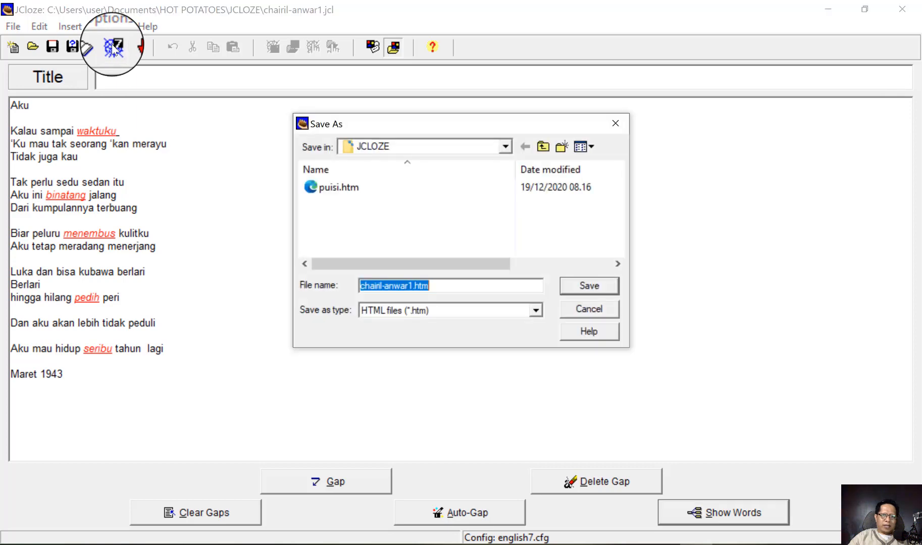
left_click(592, 281)
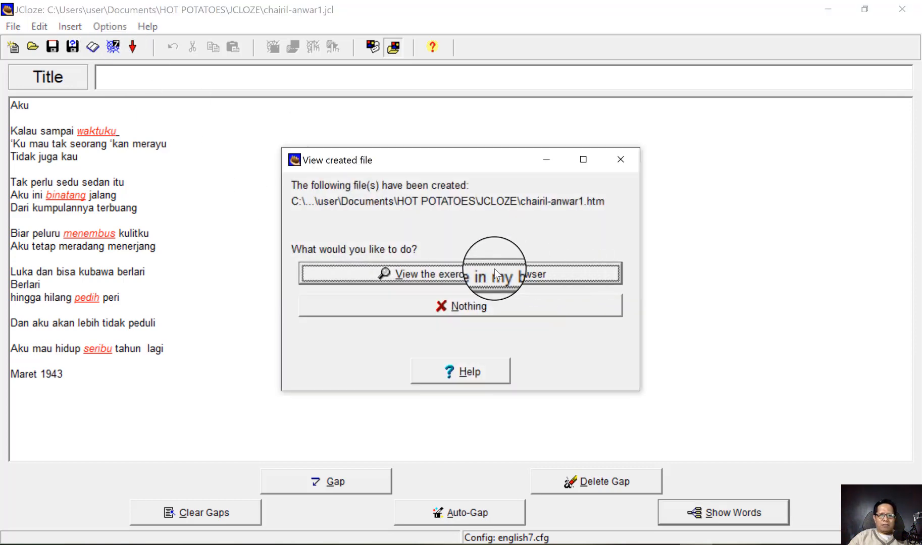
left_click(495, 269)
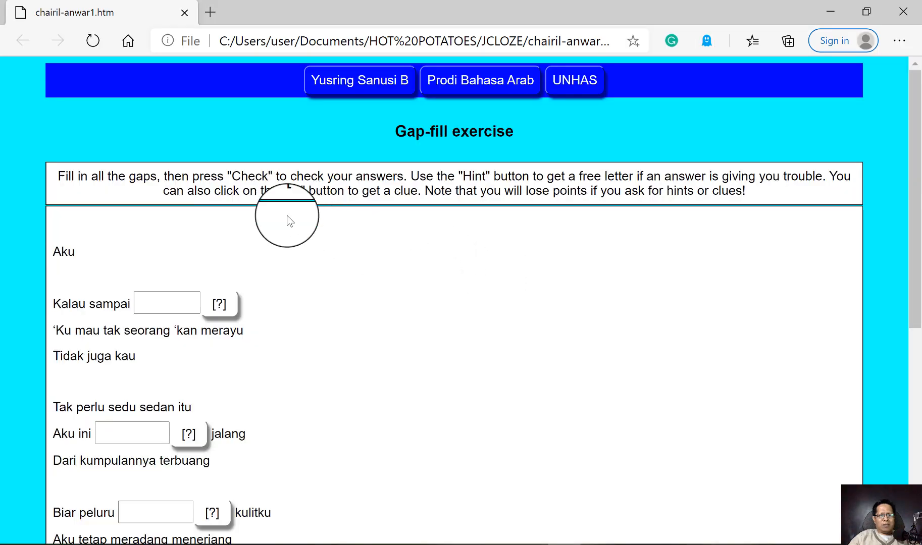
Step: Look through the gap-fill page from start to end and show the clue for the gap after "Kalau sampai"
scroll(319, 328, "down", 1)
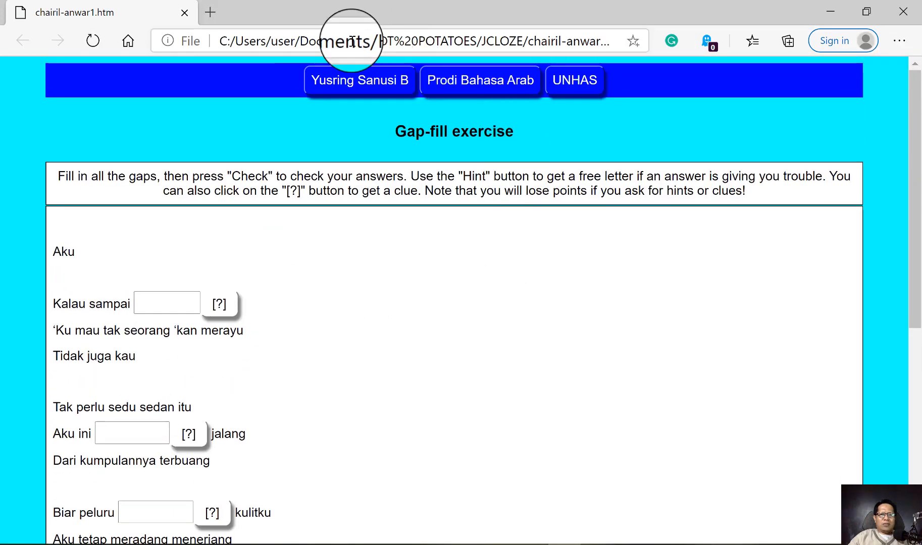
scroll(416, 287, "down", 6)
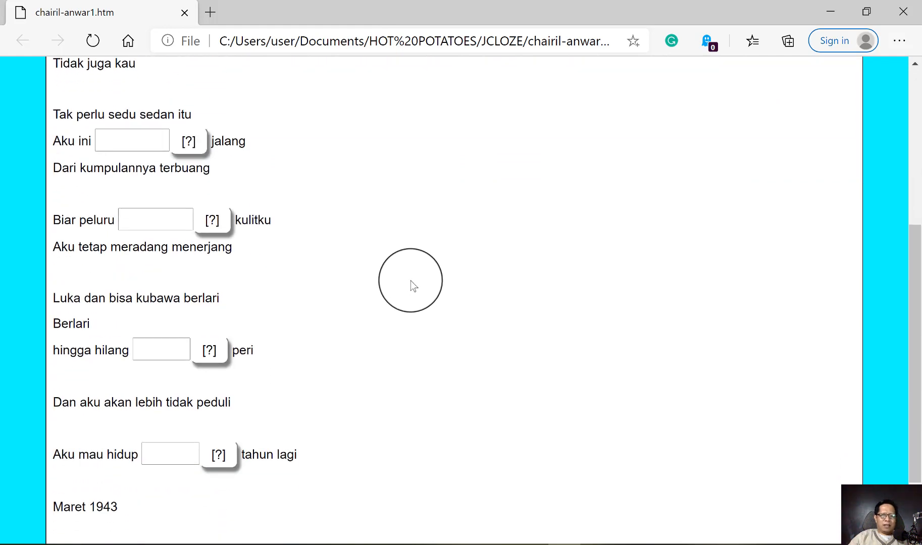
scroll(405, 284, "down", 2)
scroll(394, 273, "up", 5)
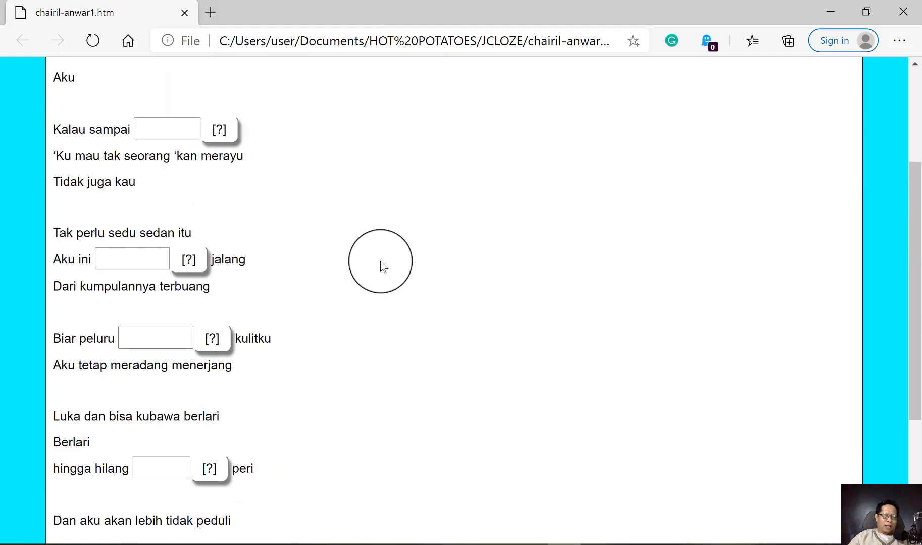
left_click(222, 140)
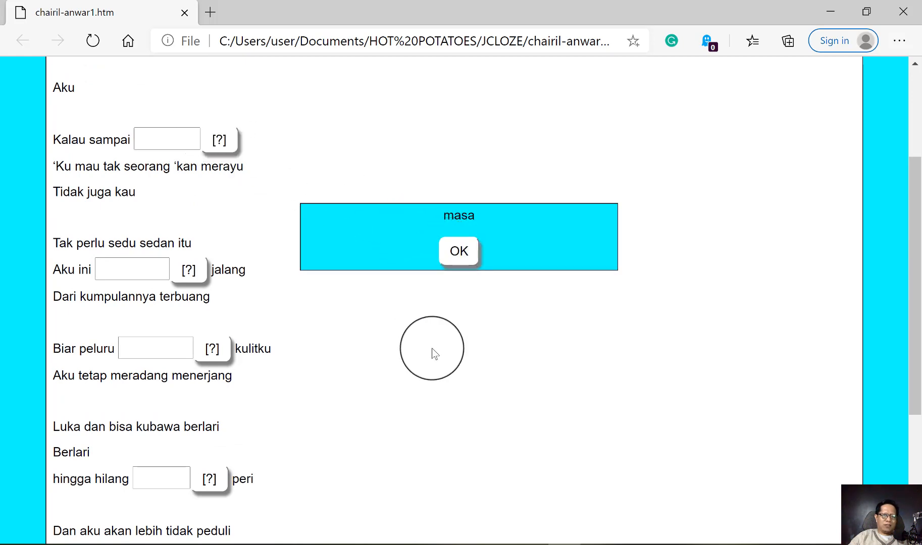
Step: Close the clue, look over the rest of the gap-fill page and return to JCloze
scroll(393, 333, "down", 2)
left_click(457, 182)
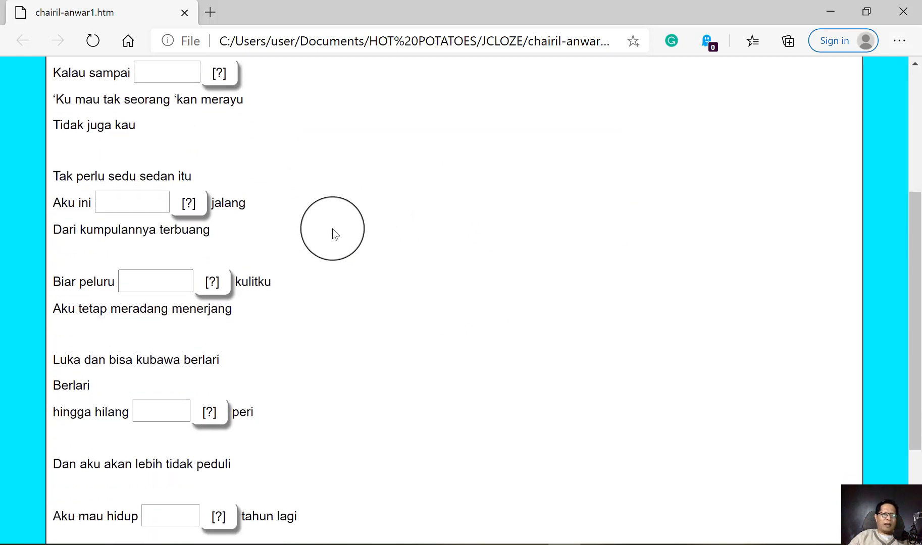
scroll(338, 228, "up", 5)
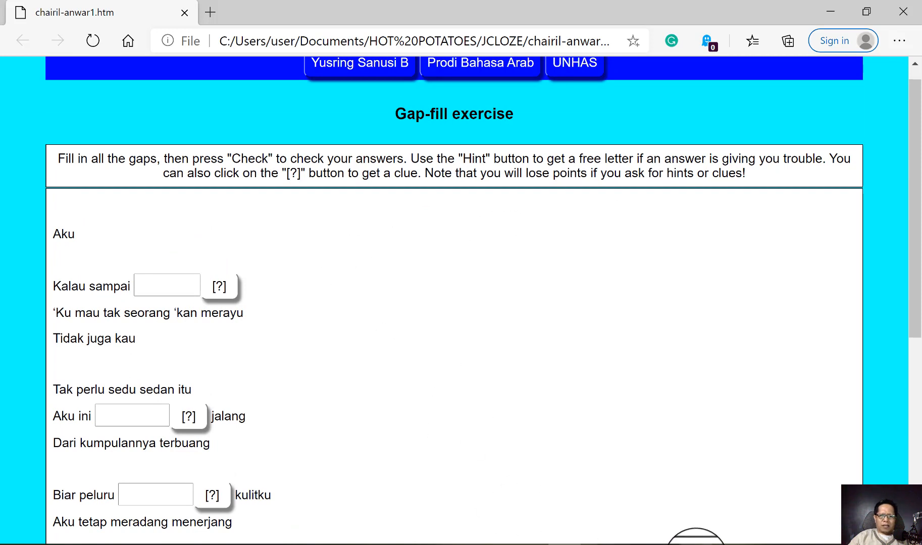
left_click(696, 544)
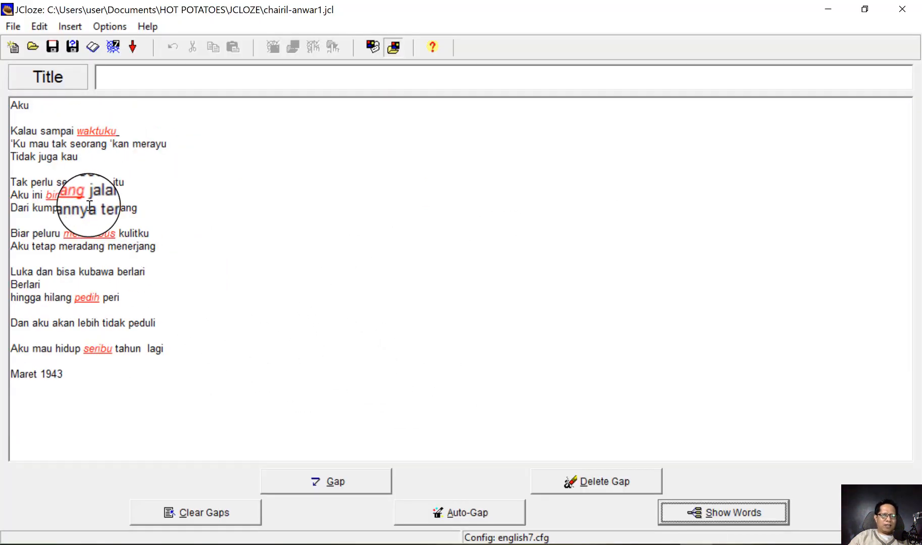
Step: Delete the gap on "waktuku" in "Kalau sampai waktuku" and make the same word a gap again without a clue
double_click(96, 129)
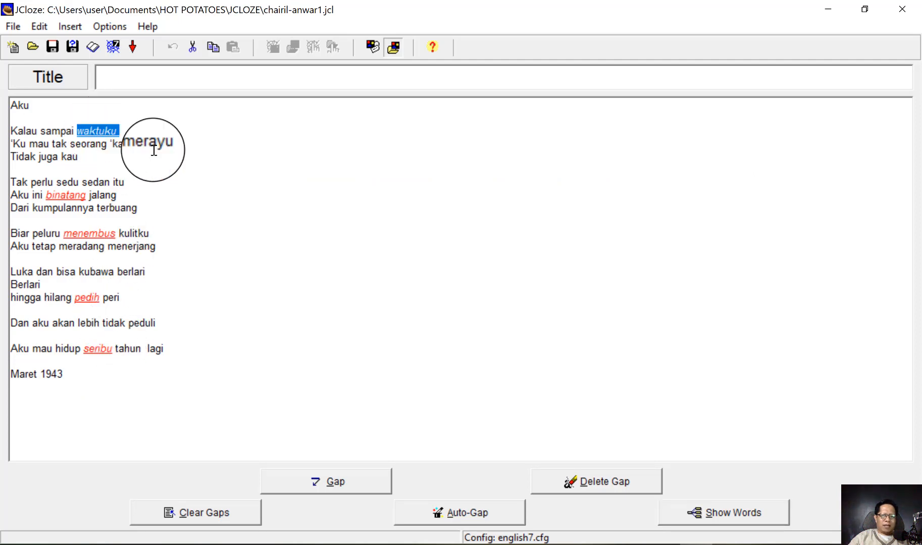
left_click(587, 486)
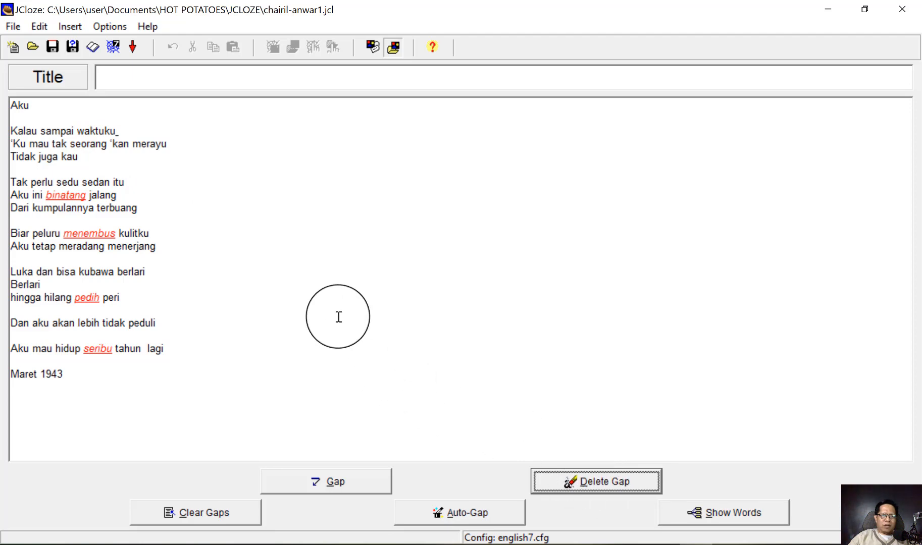
double_click(93, 129)
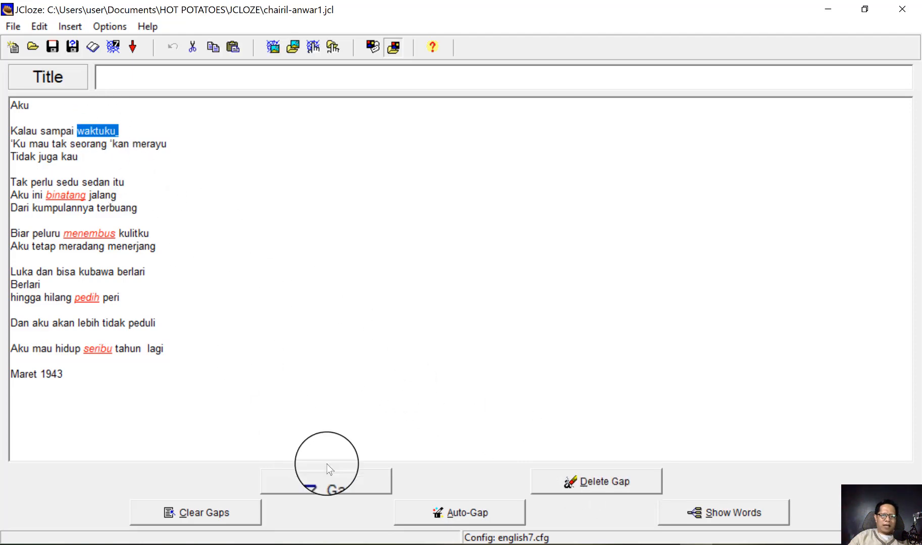
left_click(343, 480)
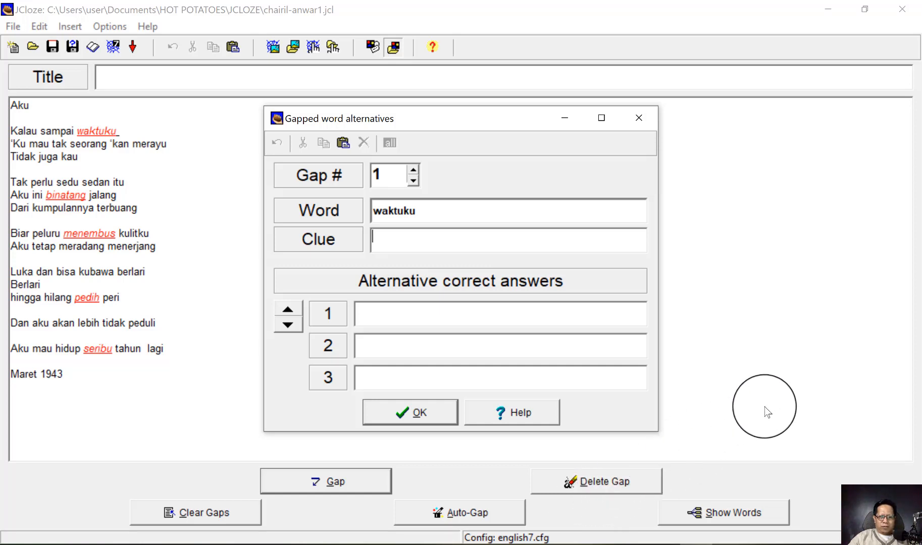
left_click(631, 119)
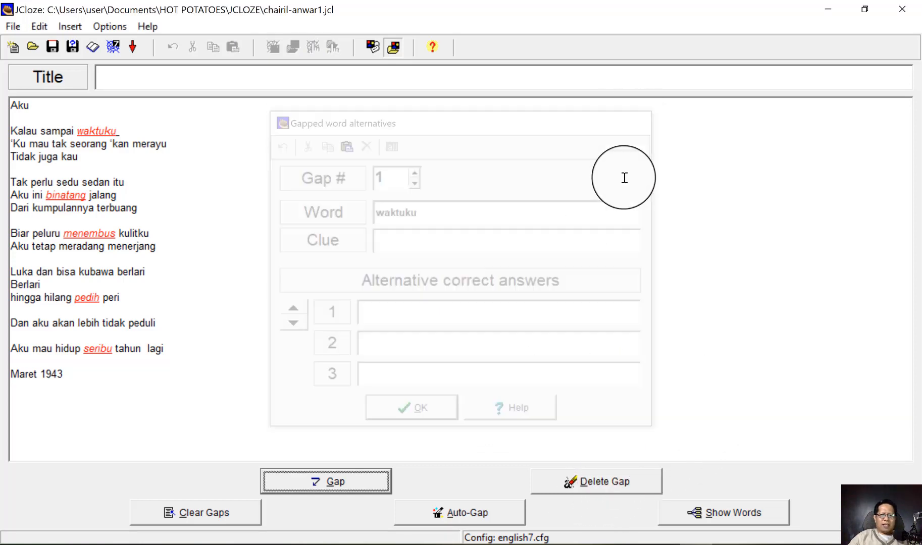
Step: Remove all the gaps from the poem and blank every 4th word automatically with Auto-Gap
left_click(204, 514)
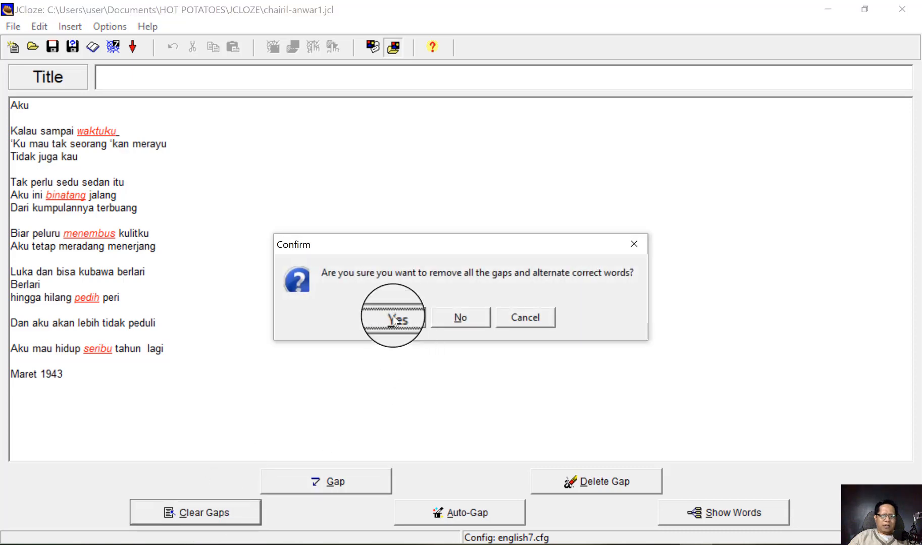
left_click(393, 315)
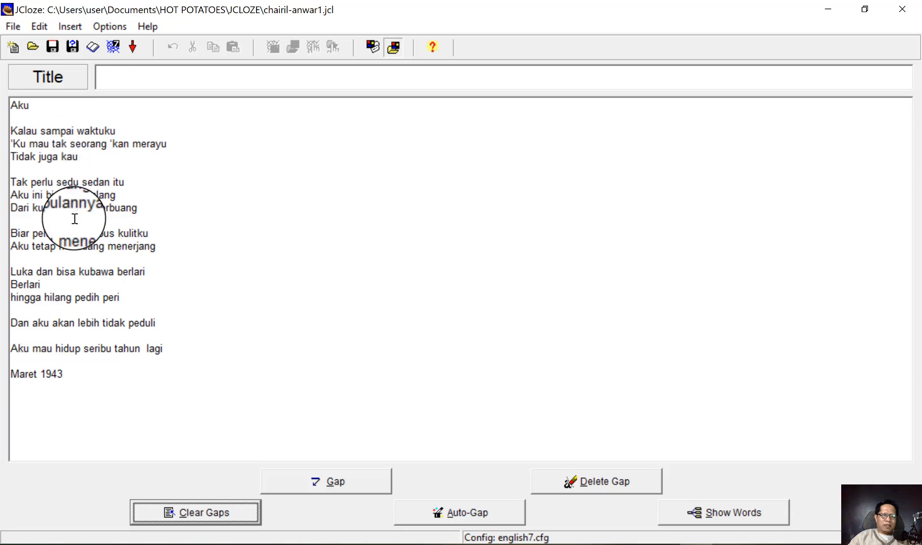
left_click(465, 514)
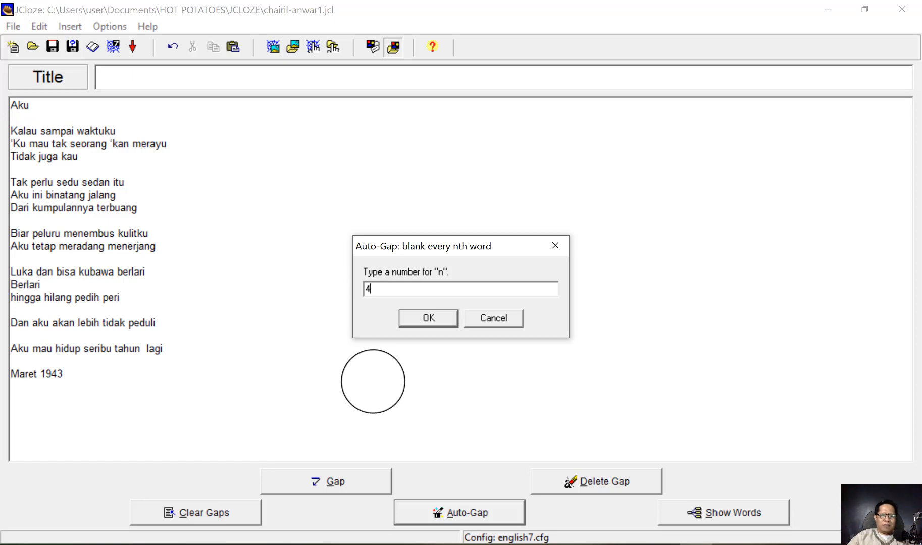
left_click(419, 316)
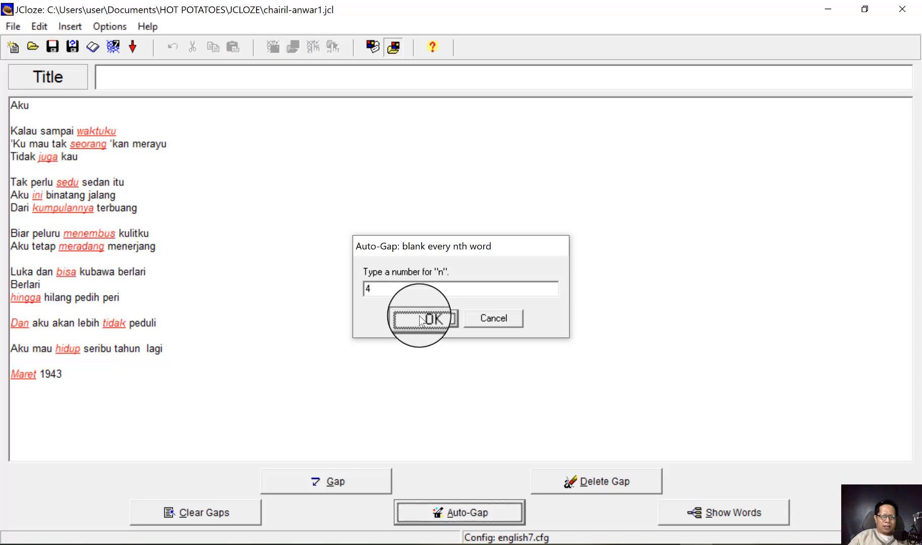
Step: Check the spacing of the automatically gapped words from the heading "Aku" to "Tak perlu sedu sedan itu"
left_click(18, 101)
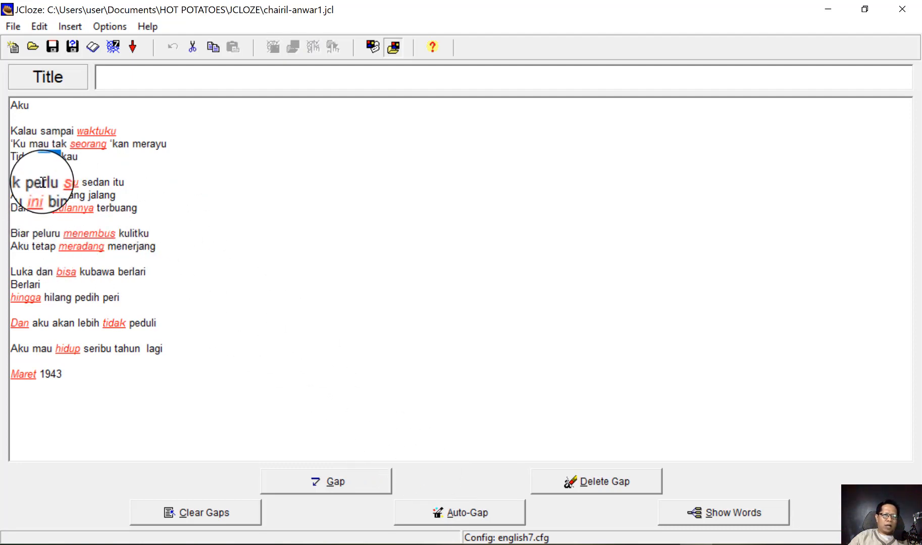
left_click(46, 157)
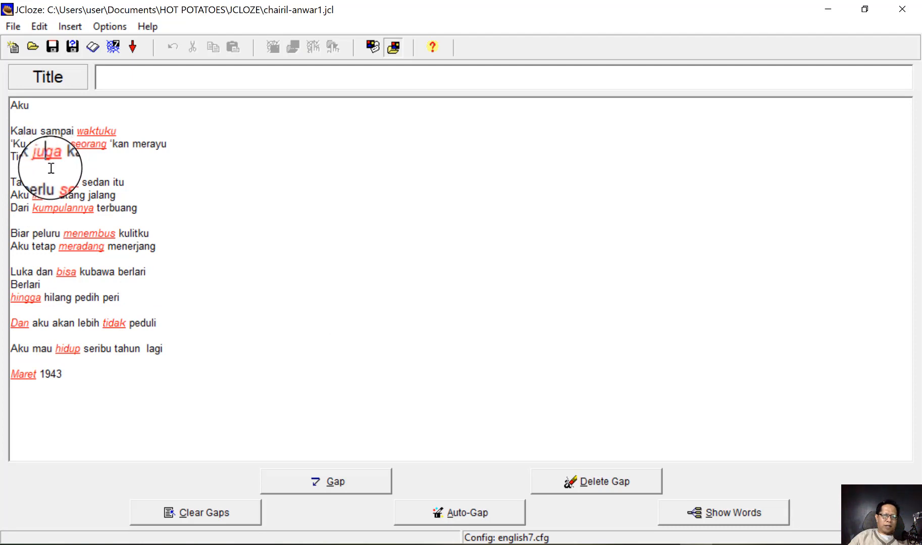
left_click(62, 183)
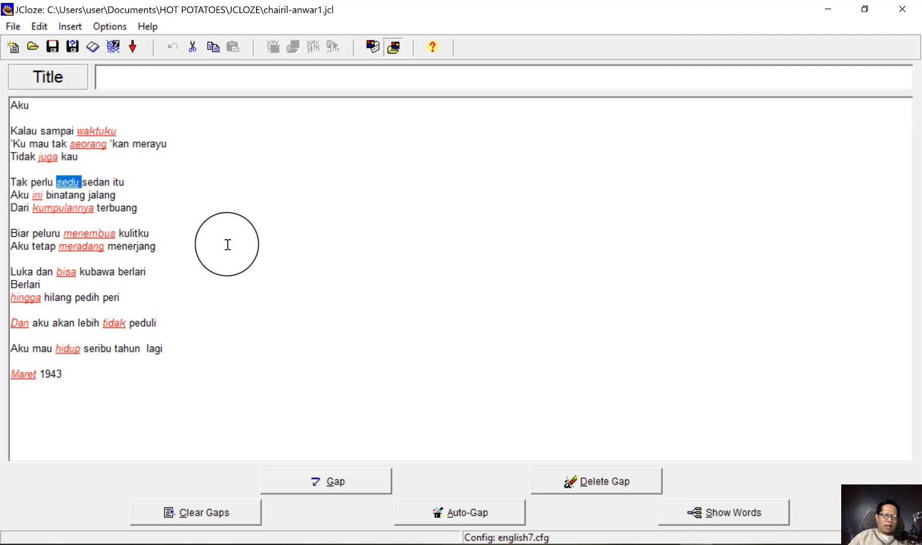
left_click(305, 299)
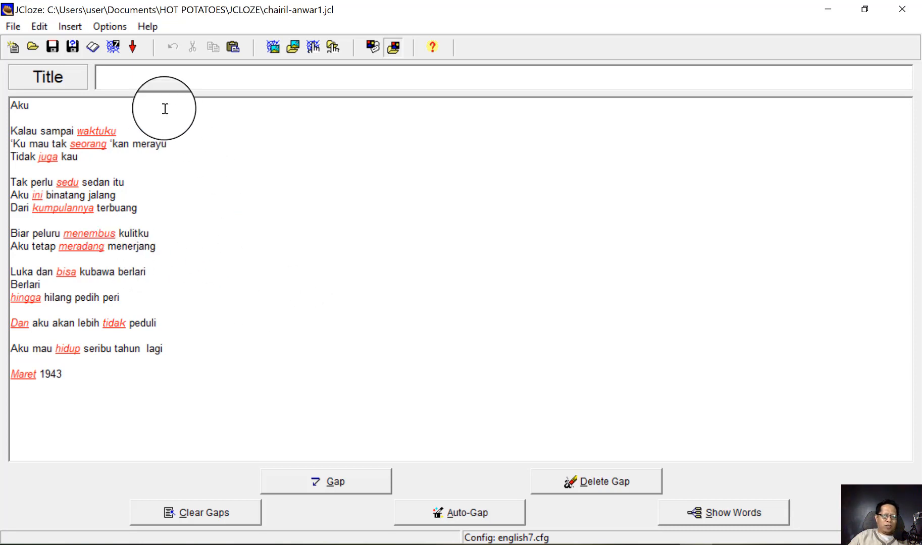
Step: Export the exercise as the web page chairil-anwar2.htm in the JCLOZE folder and view it in the browser
left_click(113, 48)
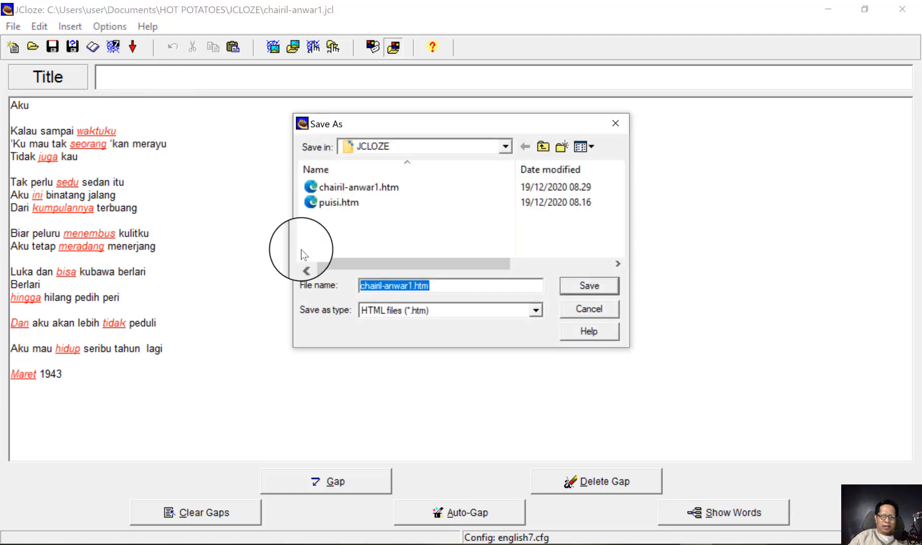
left_click(408, 286)
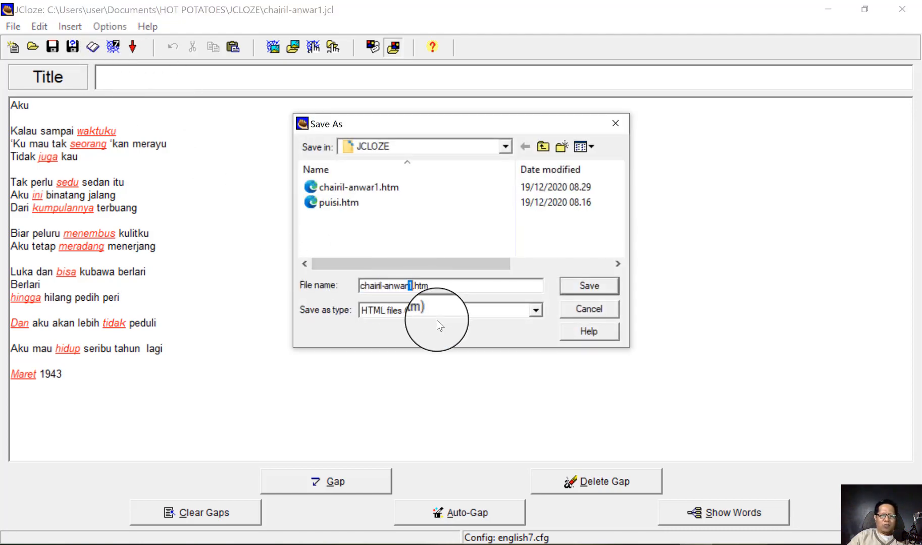
left_click(599, 279)
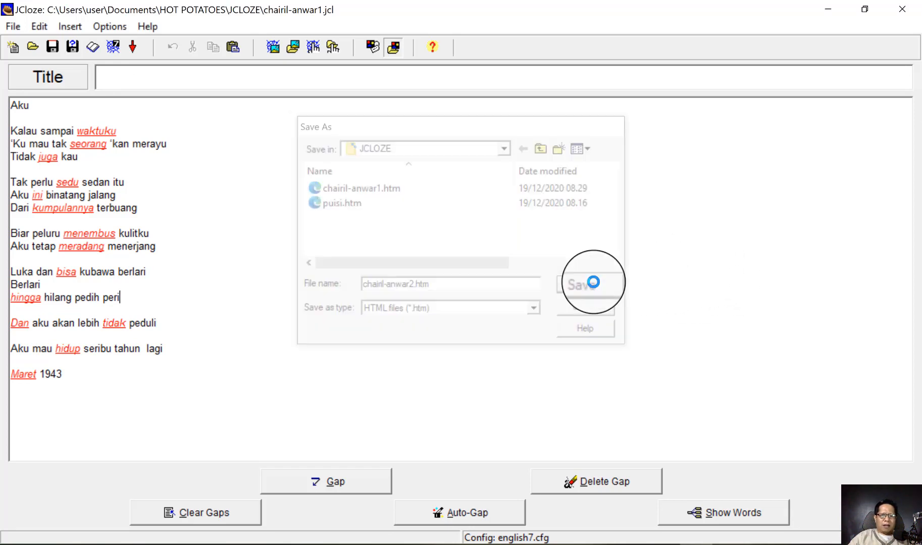
left_click(447, 275)
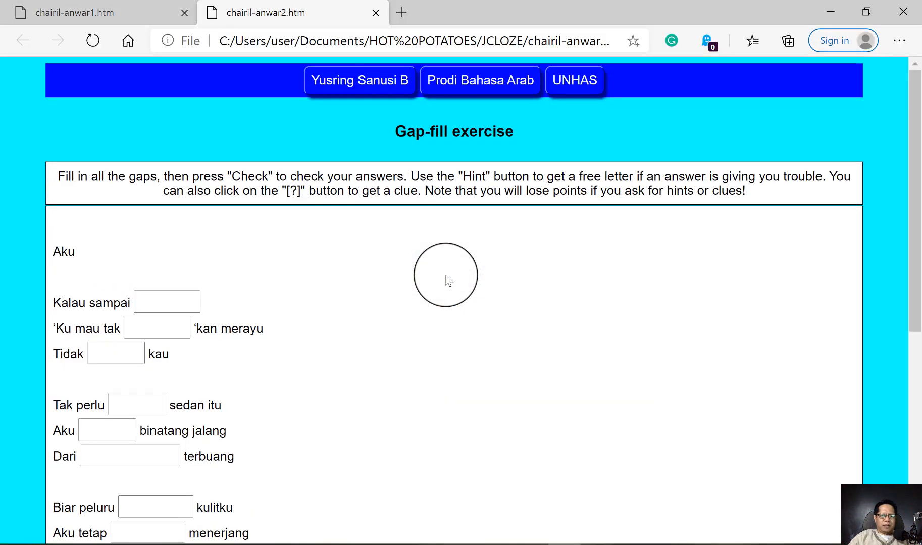
Step: Look through the automatically gapped page from start to end, trying several gap fields, and return to JCloze
scroll(298, 285, "down", 3)
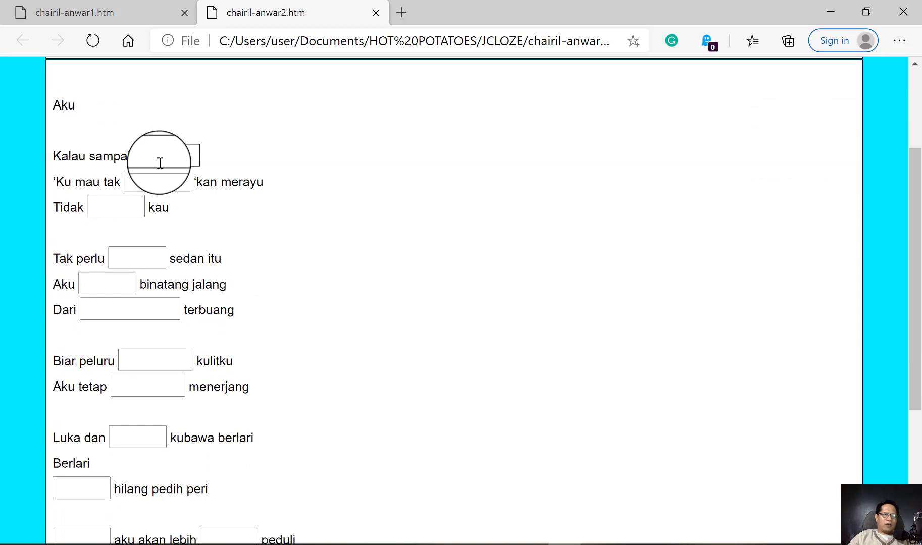
left_click(99, 208)
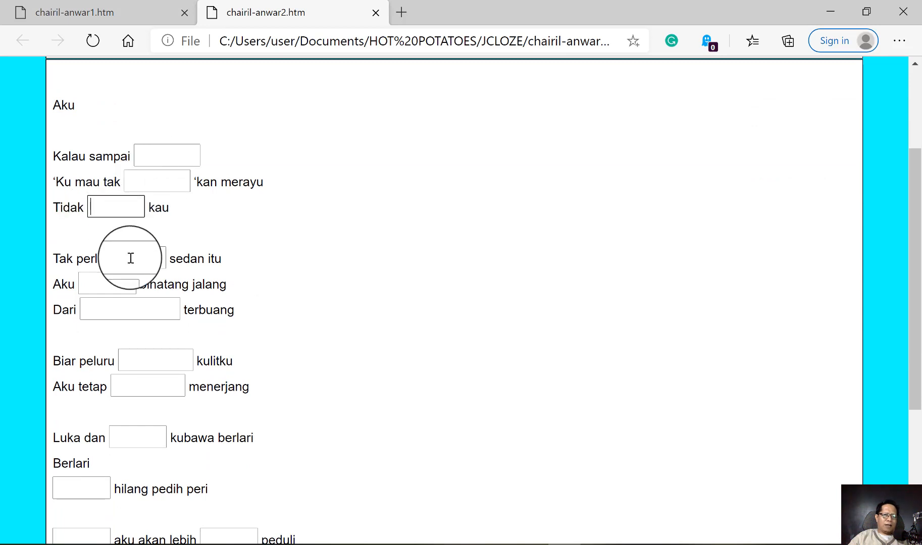
left_click(103, 309)
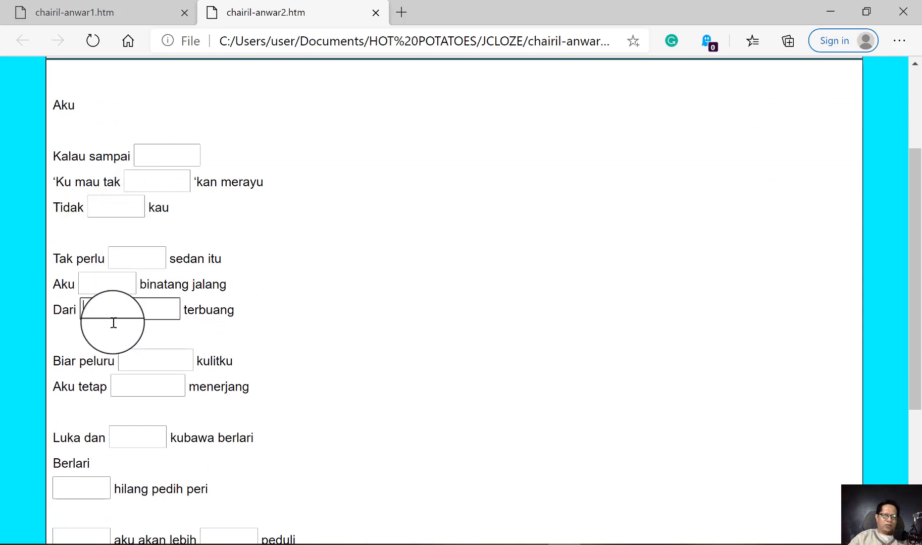
left_click(137, 362)
scroll(360, 333, "down", 5)
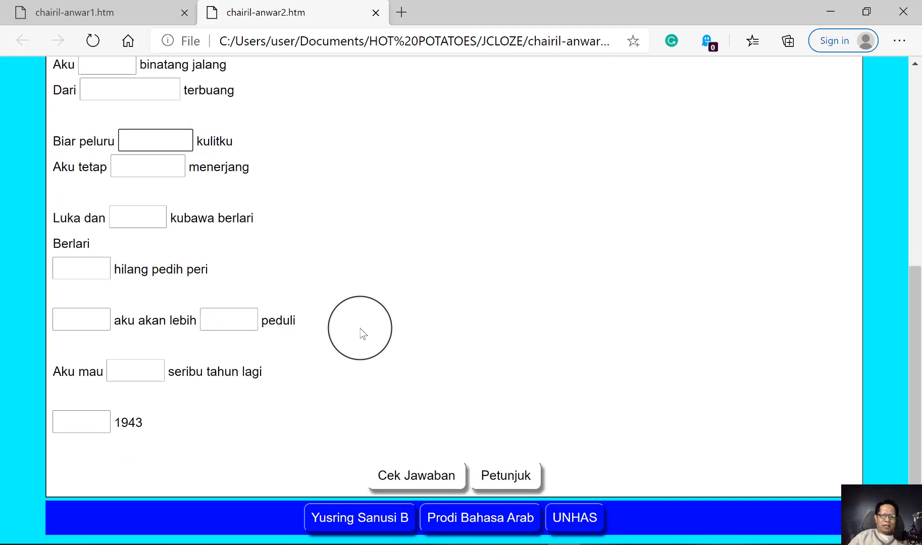
scroll(361, 325, "up", 8)
left_click(694, 544)
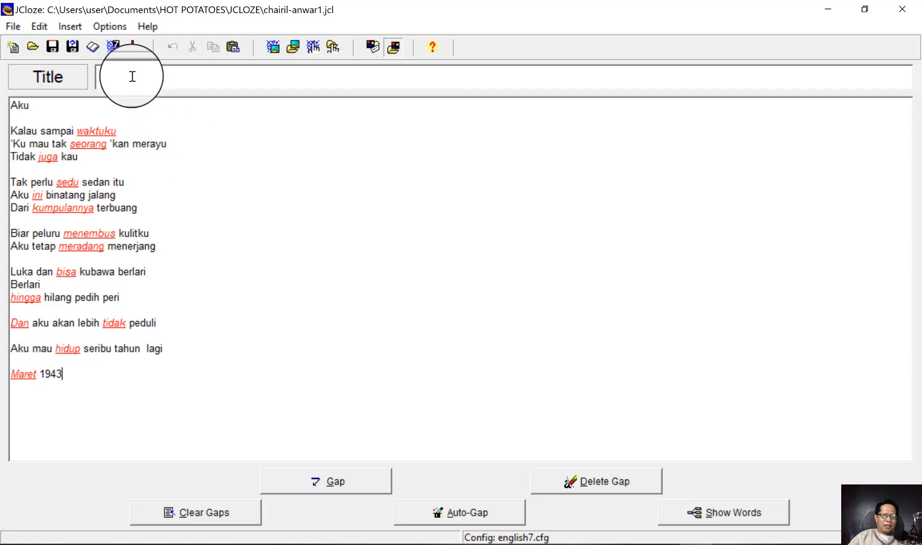
Step: Open the output configuration and replace the exercise subtitle with "Puisi Chairil Anwar"
left_click(108, 26)
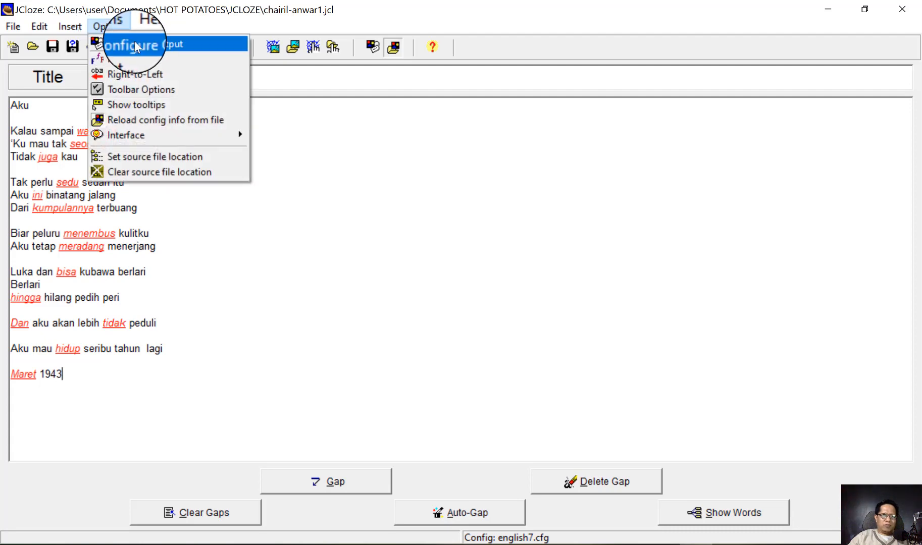
left_click(133, 41)
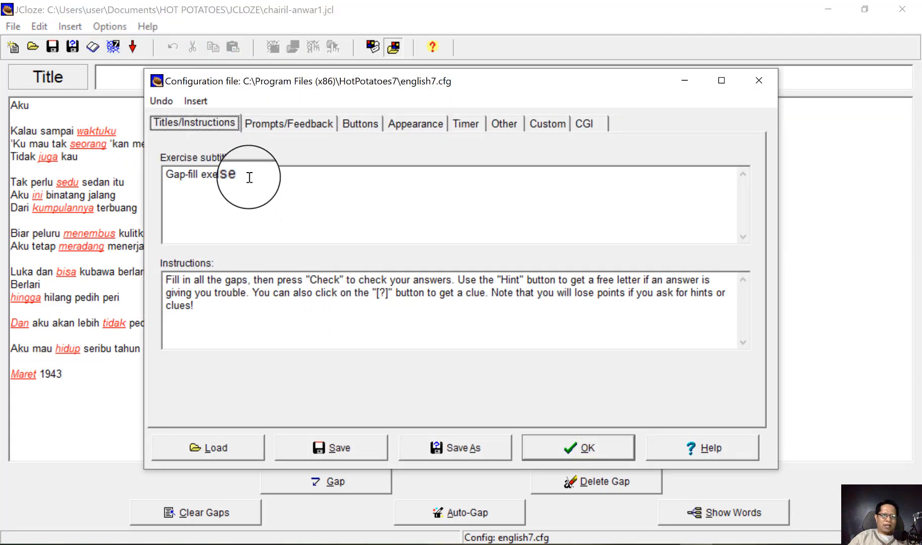
left_click_drag(247, 175, 163, 175)
key("BackSpace")
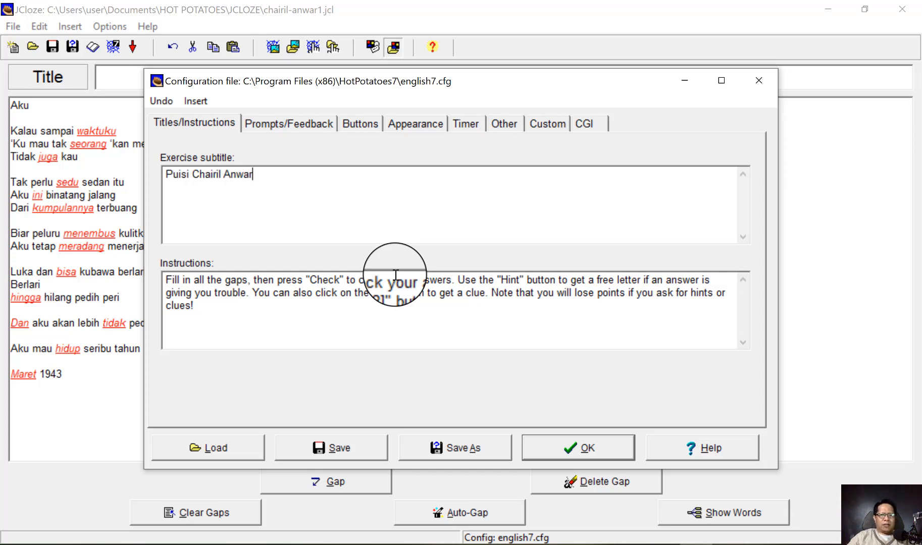
Step: Copy the whole Instructions text from the output configuration and switch to the Chrome browser
left_click(222, 311)
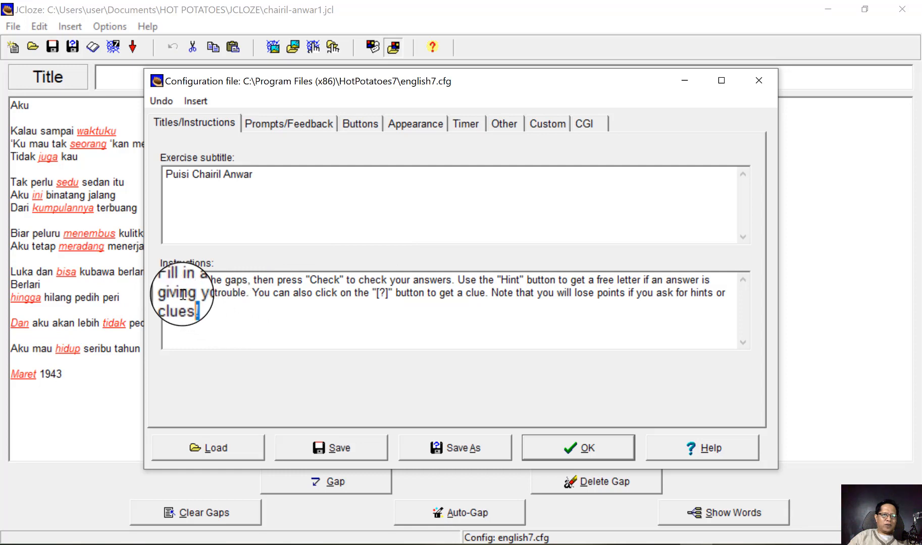
left_click_drag(183, 294, 165, 281)
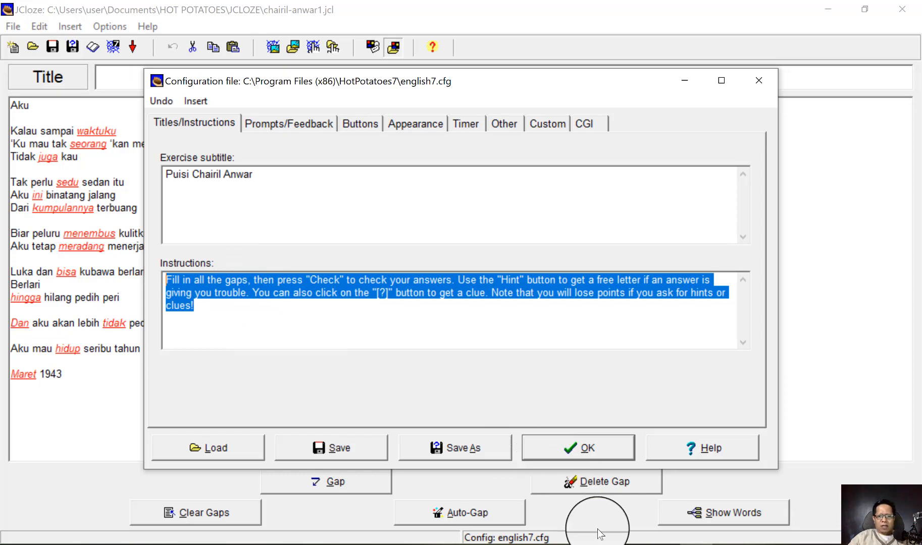
left_click(599, 543)
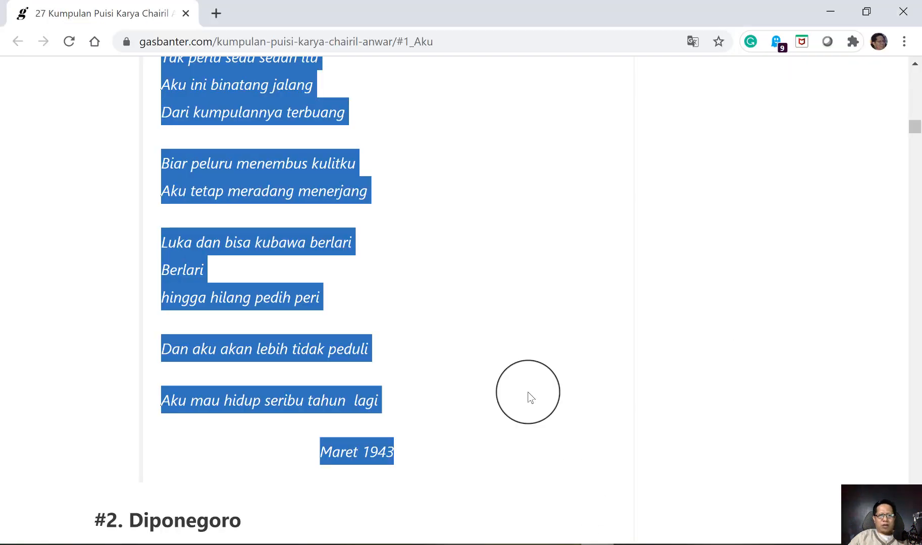
Step: Search for "google translate" in a new tab and translate the copied instructions from English to Indonesian
left_click(215, 13)
left_click(421, 228)
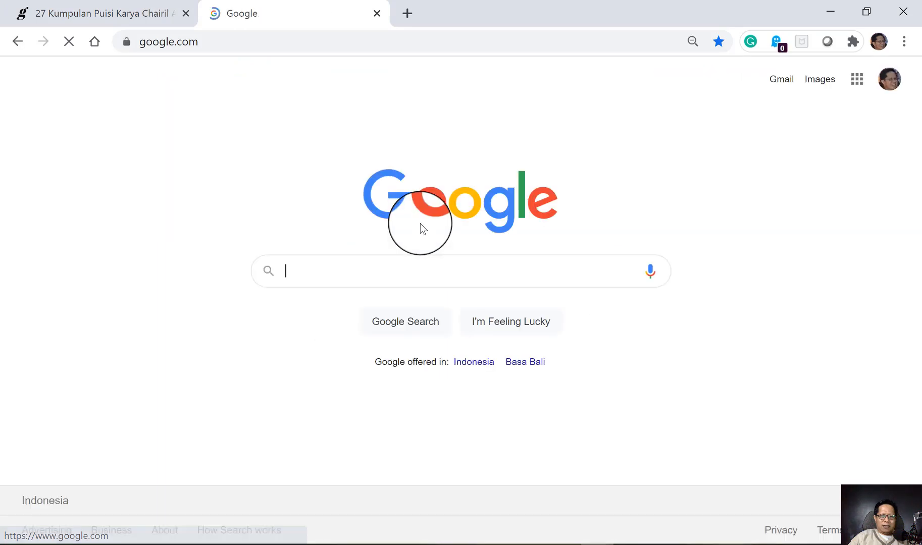
type("goo")
left_click(353, 302)
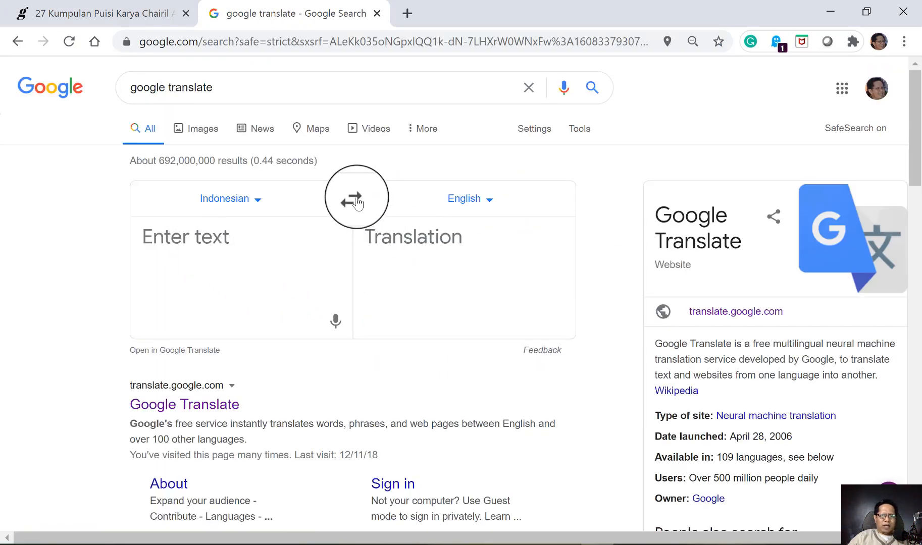
left_click(353, 199)
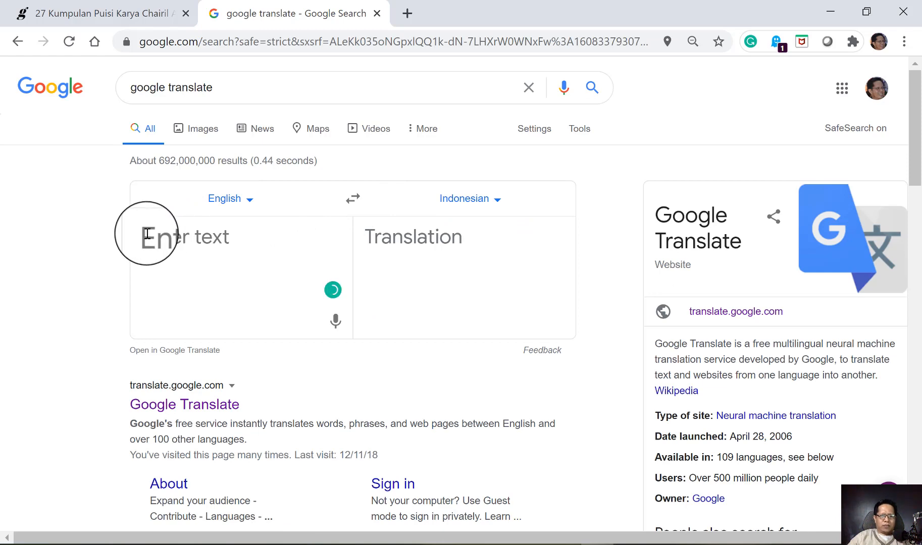
key("ctrl+v")
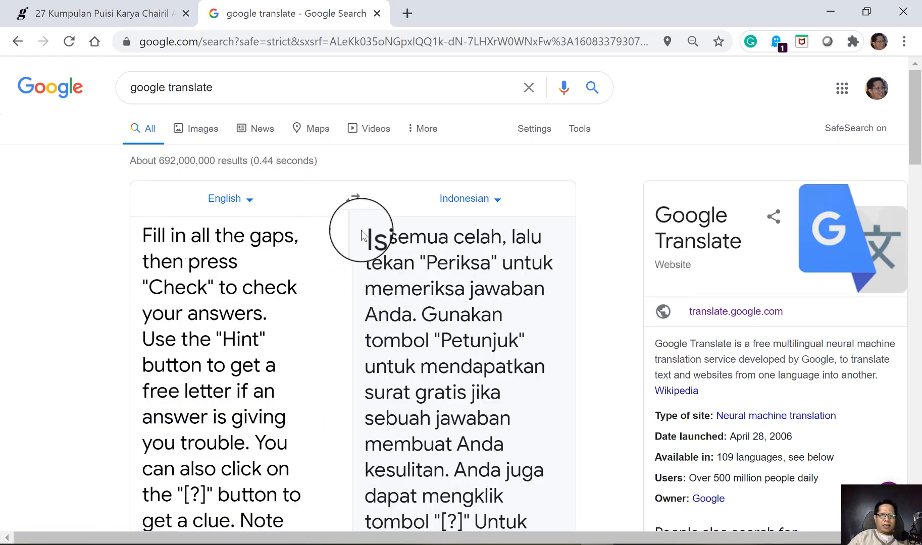
Step: Copy the full Indonesian translation of the instructions and switch back to JCloze
left_click_drag(363, 237, 376, 257)
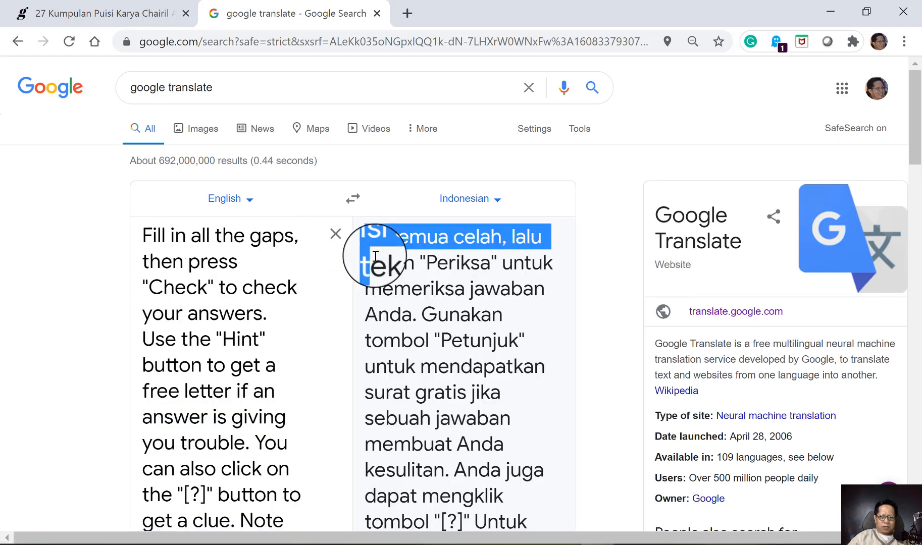
scroll(514, 385, "down", 6)
left_click(450, 386, "shift")
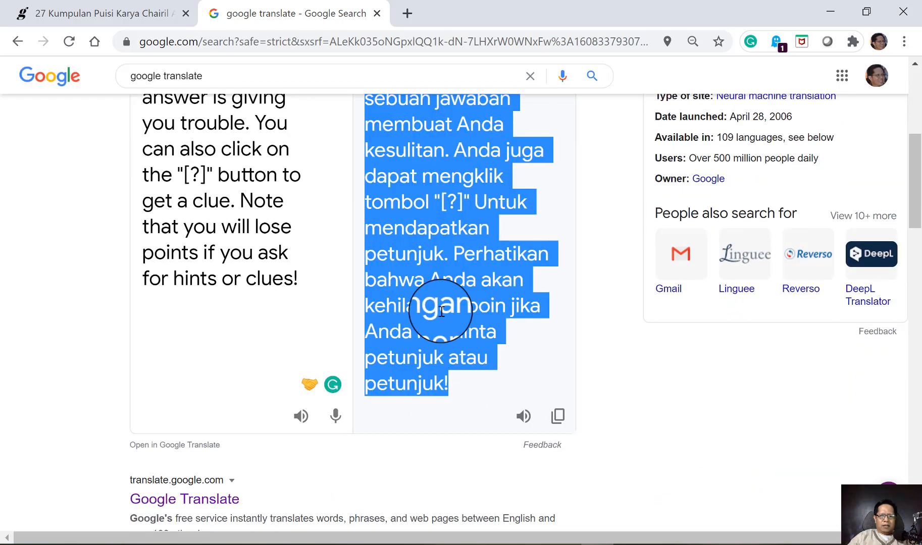
left_click(695, 544)
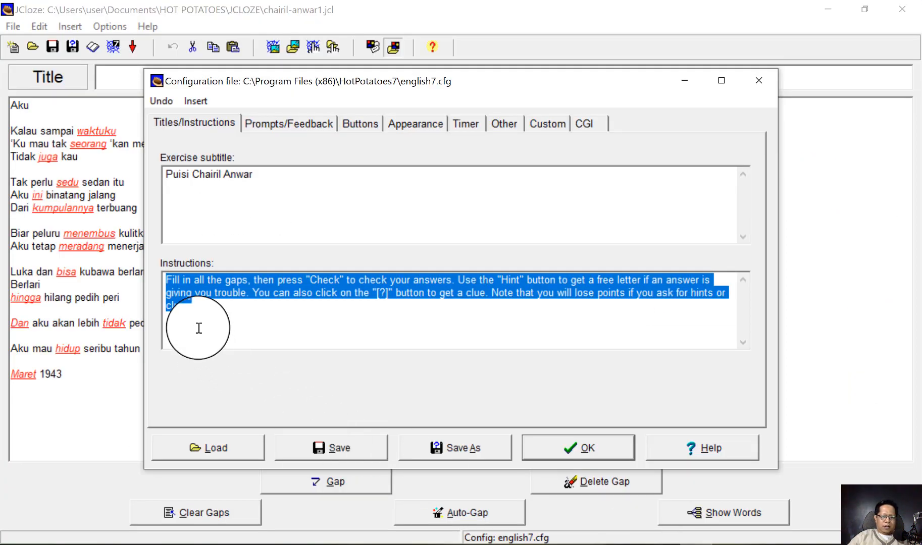
Step: Insert the Indonesian translation, starting "Isi semua celah", above the English text in the Instructions
left_click(170, 281)
key("Return")
key("Return")
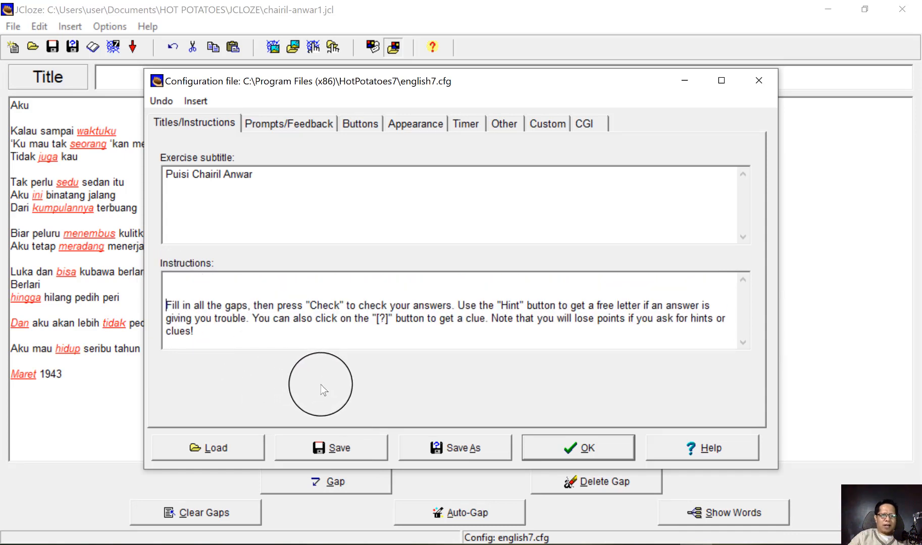
key("Up")
key("Up")
type("Isi semua celah, lalu tekan \"Periksa\" untuk memeriksa jawaban Anda. Gunakan tombol \"Petunjuk\" untuk mendapatkan surat gratis jika sebuah jawaban membuat Anda kesulitan. Anda juga dapat mengklik tombol \"[?]\" Untuk mendapatkan petunjuk. Perhatikan bahwa Anda akan kehilangan poin jika Anda meminta petunjuk atau petunjuk!")
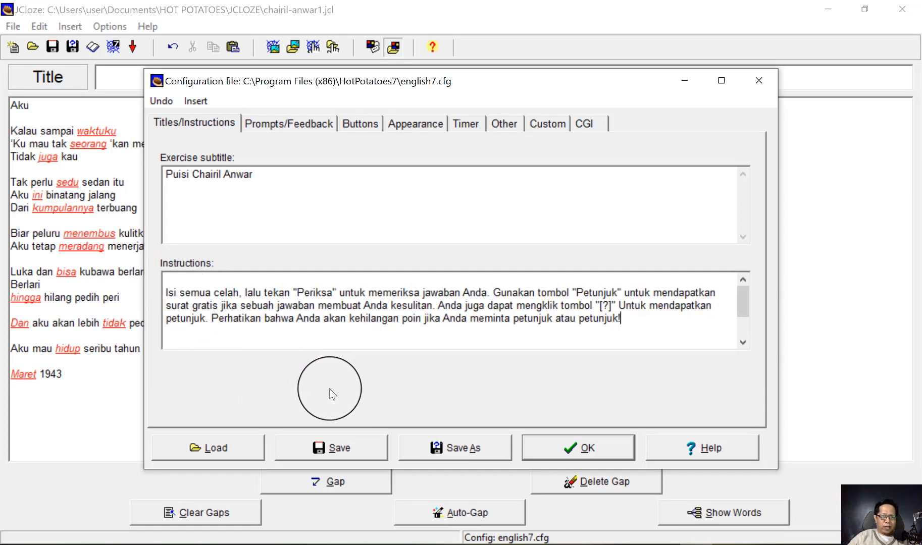
Step: Replace the word "celah" in the first Indonesian instruction sentence with "kotak yang tersedia"
left_click(167, 292)
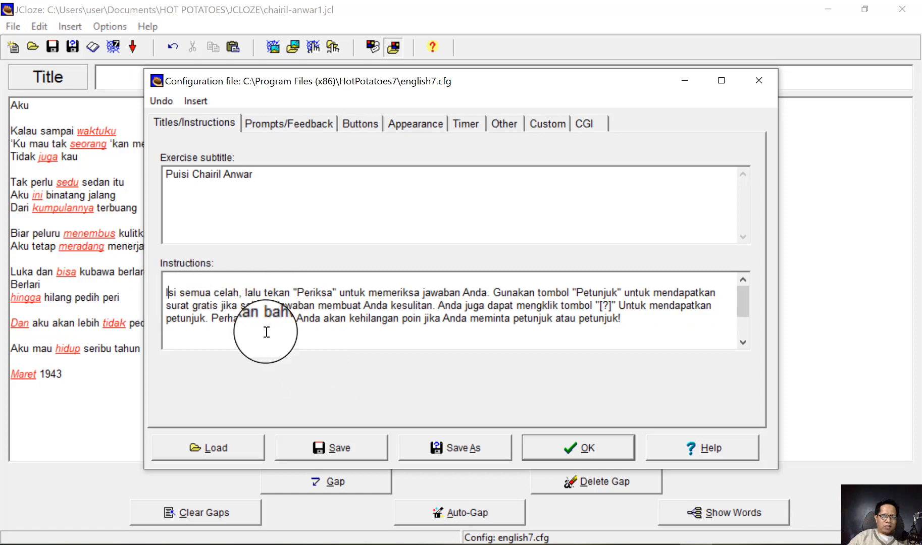
scroll(338, 360, "down", 1)
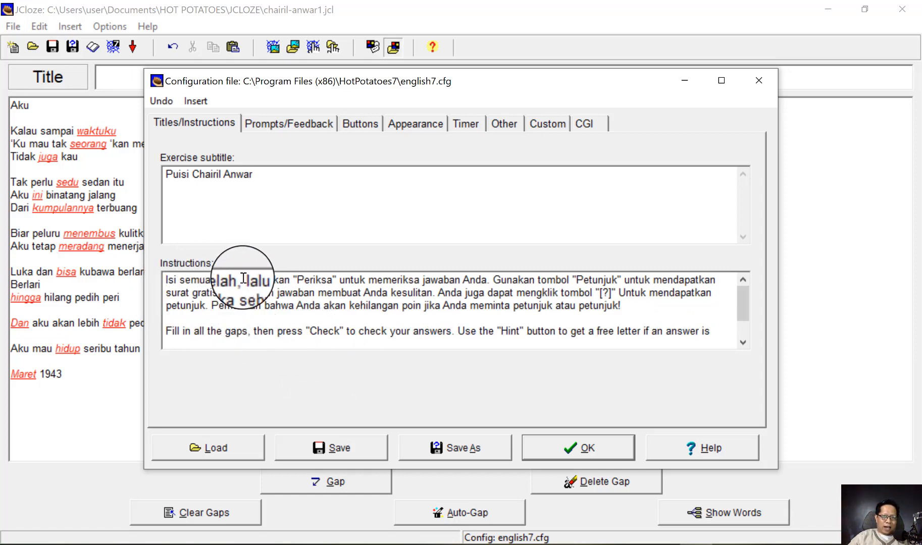
double_click(221, 279)
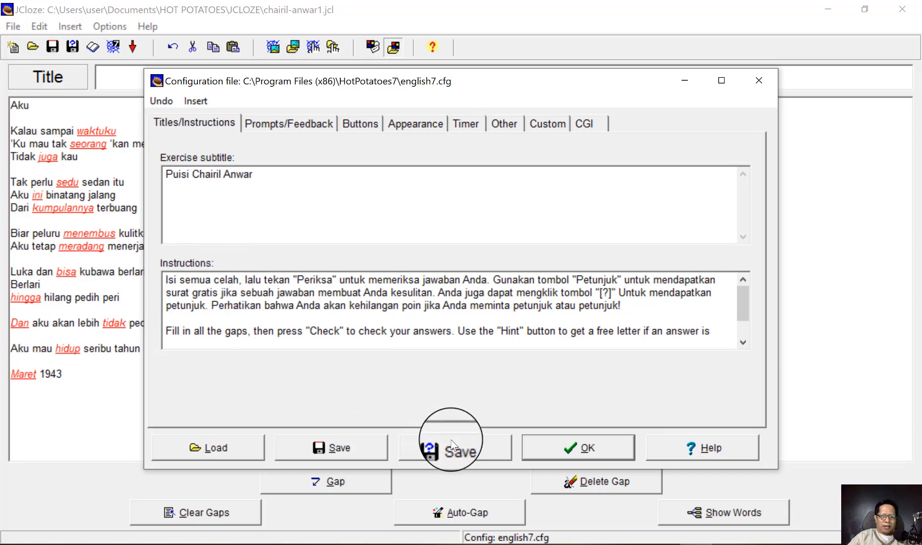
key("shift+Left")
key("shift+Left")
key("shift+Left")
key("shift+Left")
key("shift+Left")
type("kotak yang tersedia")
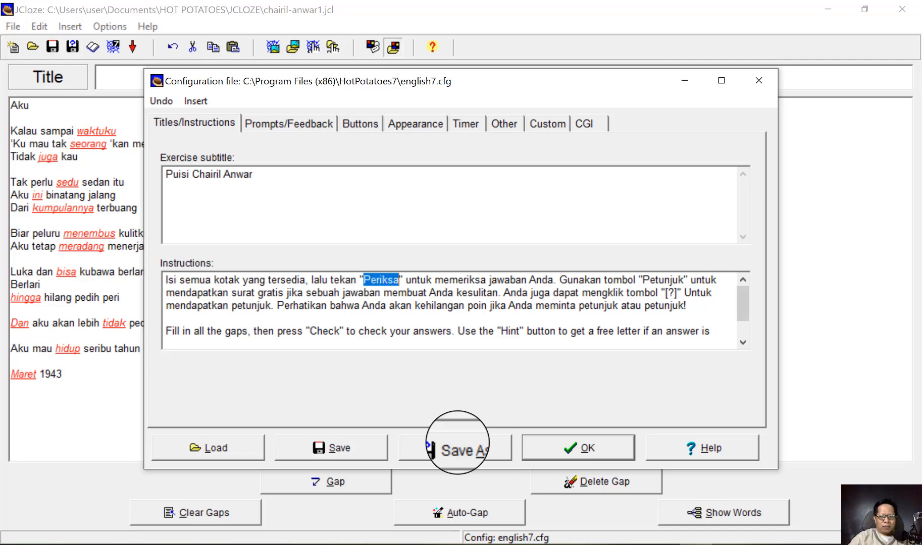
Step: Change "Periksa" to "Lengkapi" and "memeriksa" to "memasukkan" in the first sentence of the instructions
type("C")
key("BackSpace")
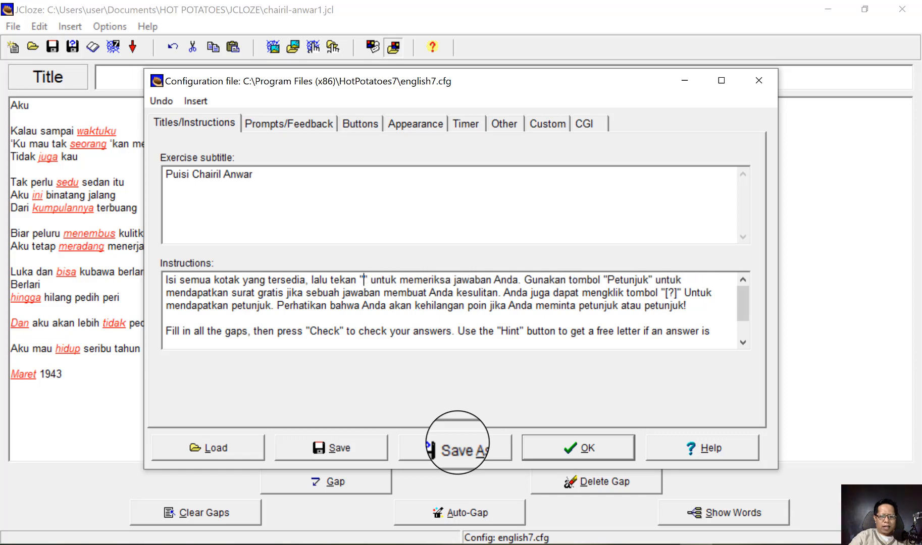
type("Masukkan Jawaban")
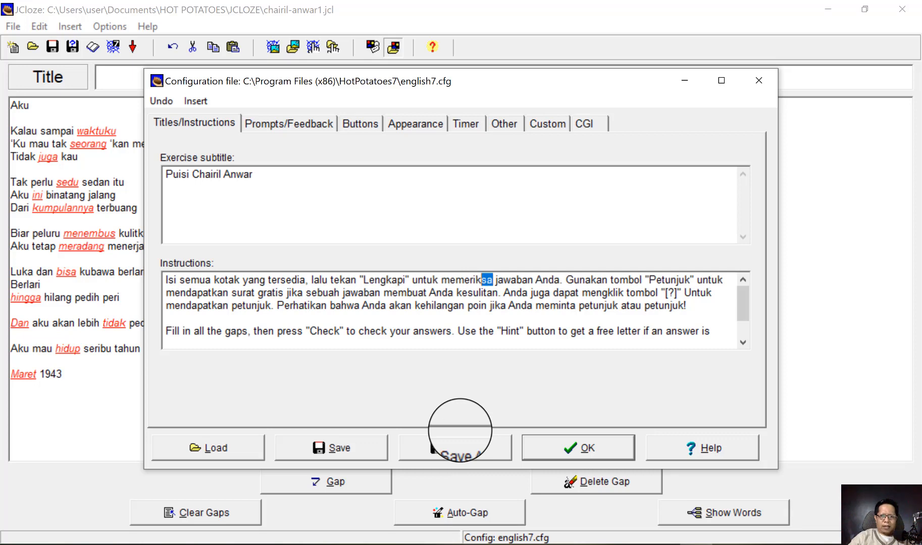
type("asukkan")
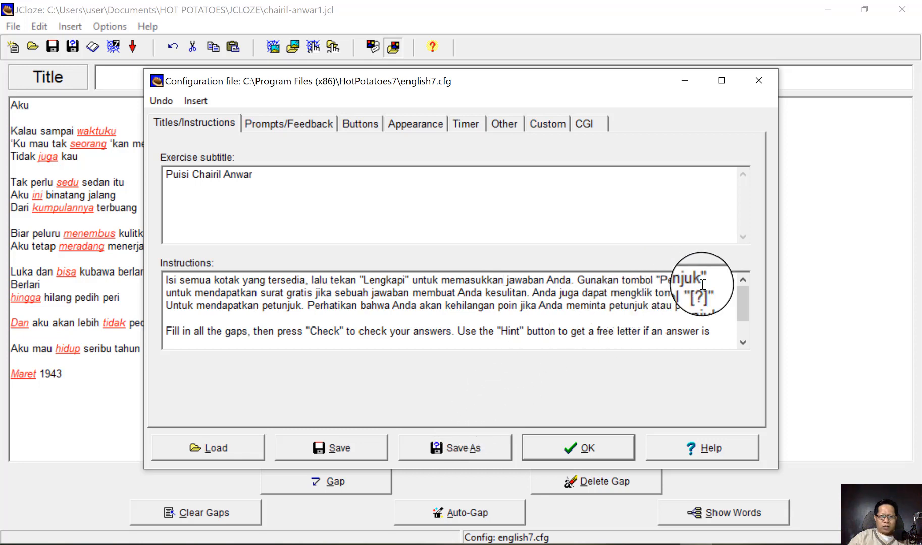
Step: Replace "surat gratis" with "informasi" in the sentence about the "Petunjuk" button
left_click(260, 293)
key("shift+Right")
key("shift+Right")
key("shift+Right")
key("shift+Right")
key("shift+Right")
key("shift+Right")
key("shift+Right")
key("shift+Right")
key("shift+Right")
key("shift+Right")
key("shift+Right")
key("shift+Right")
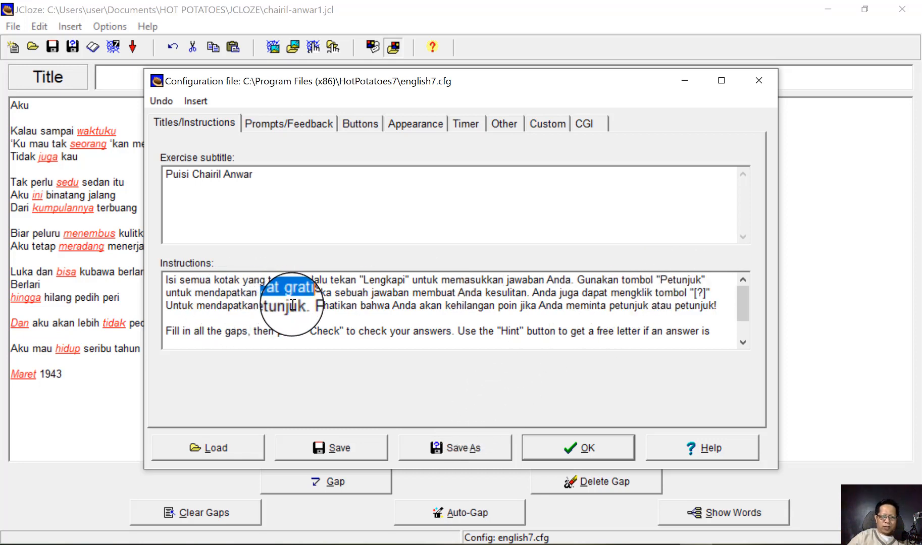
type("informasi")
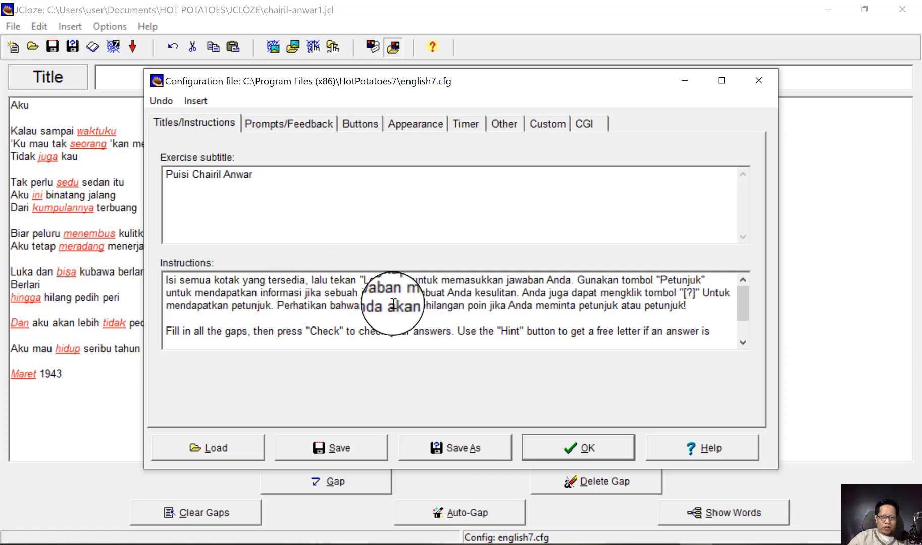
Step: Replace "sebuah" in the second instruction sentence with "anda menemukan kesuliatan dalam menjawab."
double_click(347, 294)
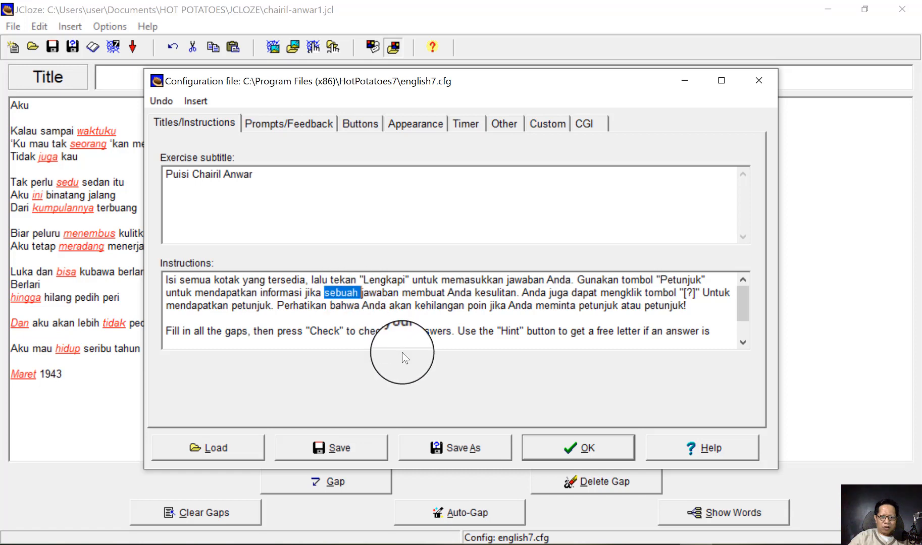
type("anda ")
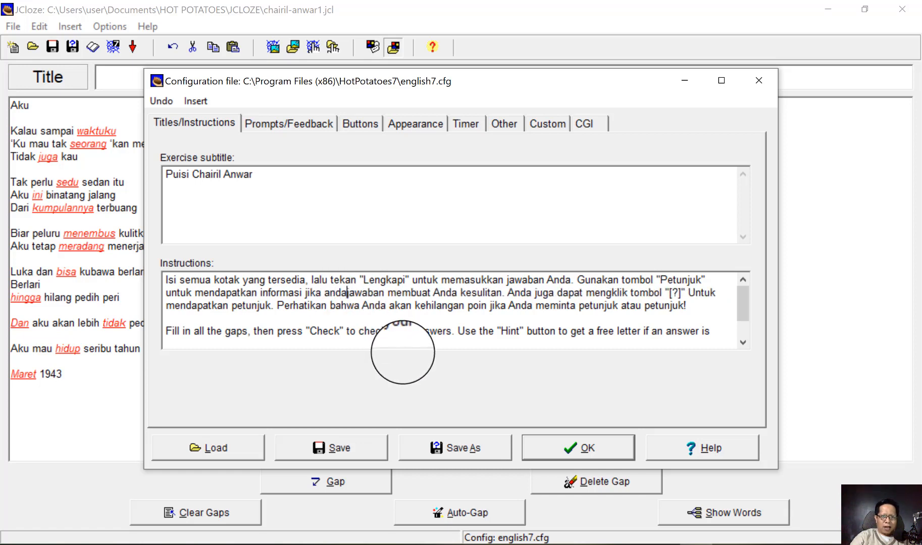
type("mene")
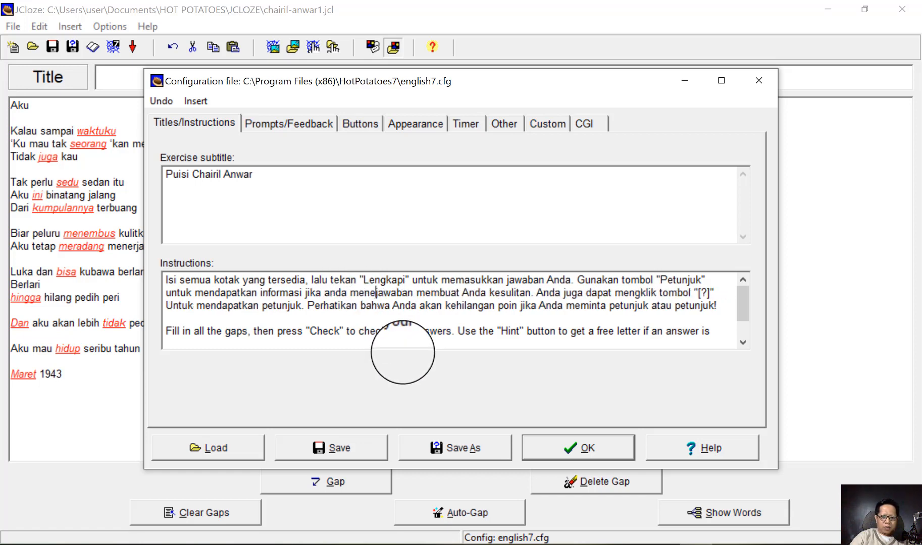
type("mukan kesuliatan ")
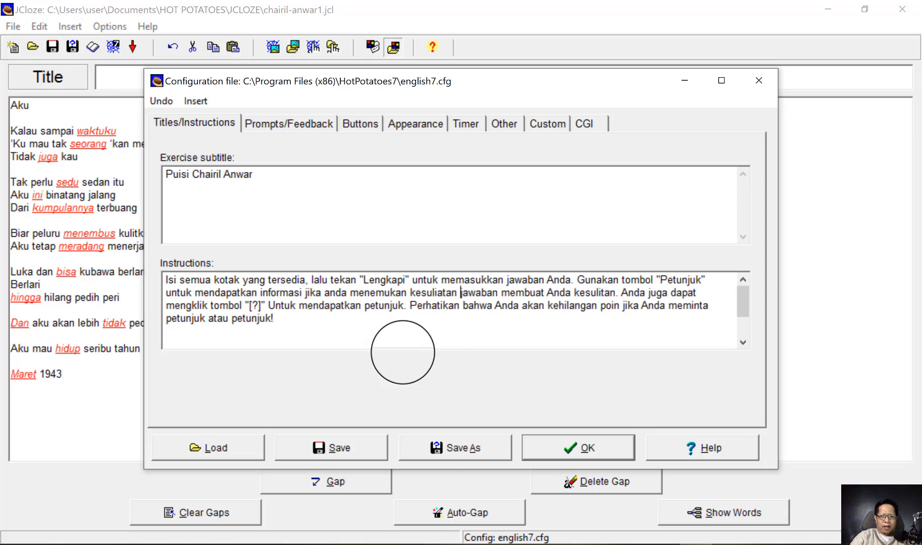
type("dalam men")
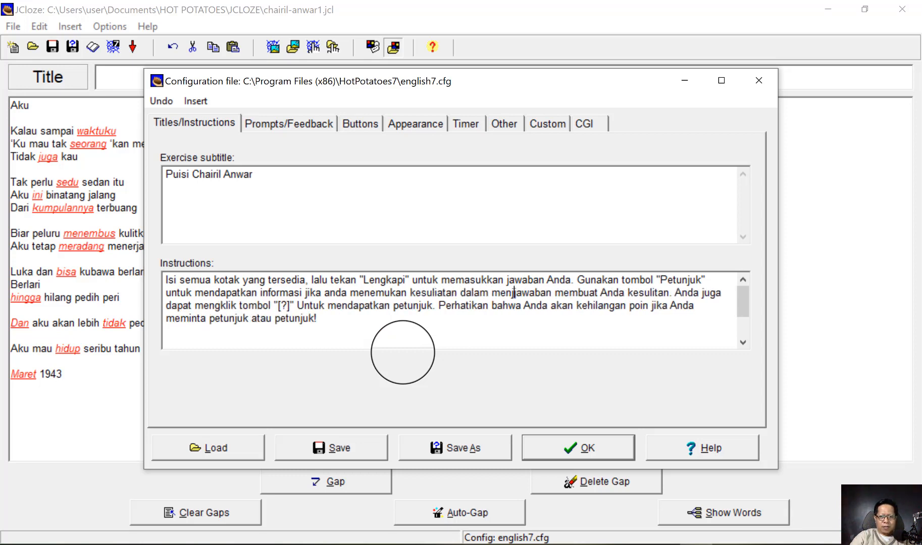
type("jawab.jawab")
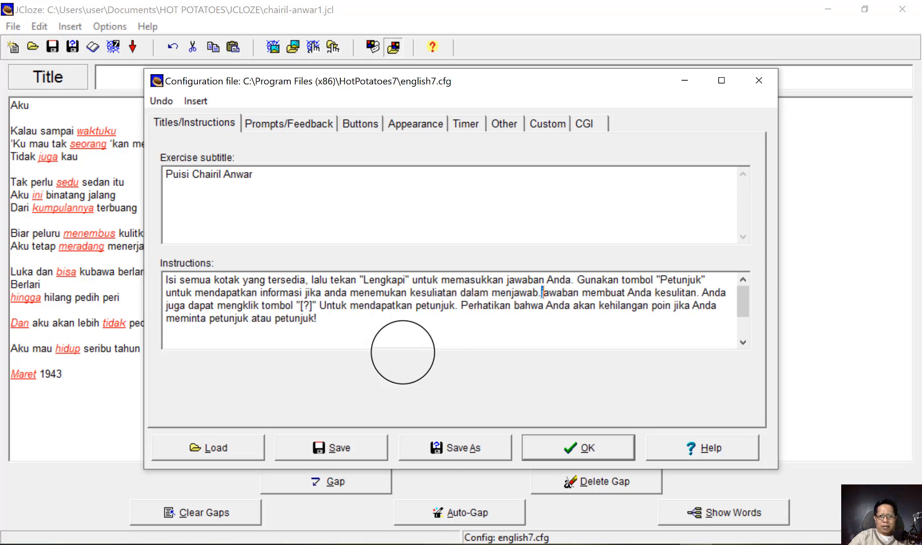
Step: Delete the leftover phrase "jawaban membuat Anda kesulitan." and the English paragraph from the instructions
key("shift+Right")
key("shift+Right")
key("shift+Right")
key("shift+Right")
key("shift+Right")
key("shift+Right")
key("shift+Right")
key("shift+Right")
key("shift+Right")
key("shift+Right")
key("shift+Right")
key("shift+Right")
key("shift+Right")
key("shift+Right")
key("shift+Right")
key("shift+Right")
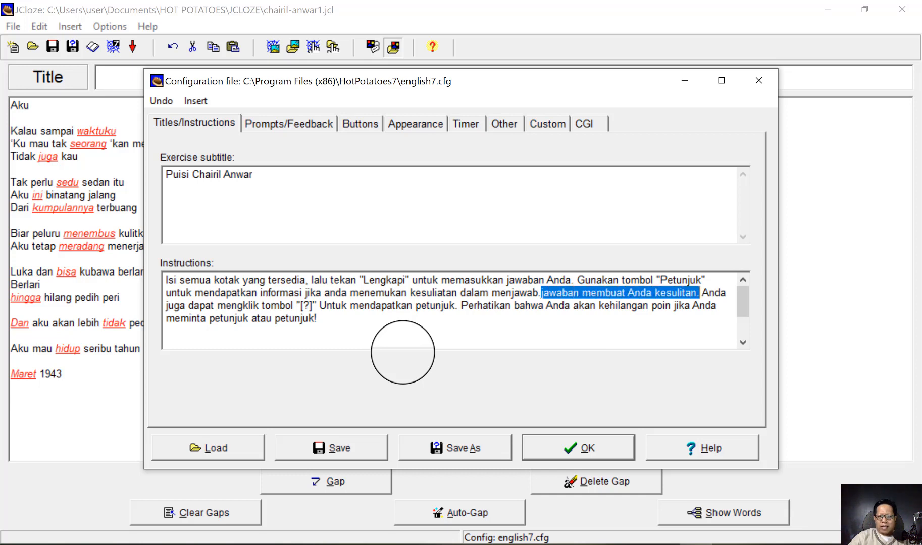
key("Delete")
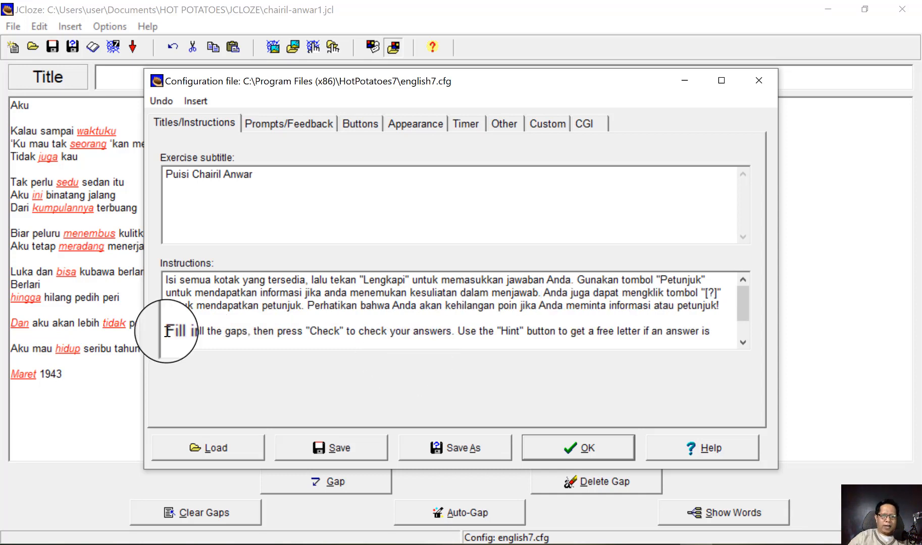
left_click_drag(165, 336, 426, 356)
key("Delete")
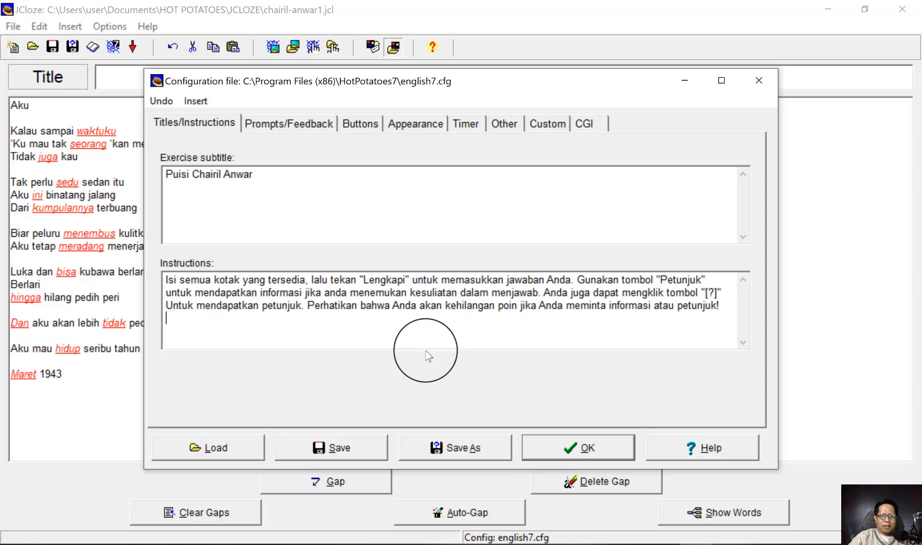
Step: Look through the feedback, button, appearance, timer and other settings of the output configuration
left_click(315, 124)
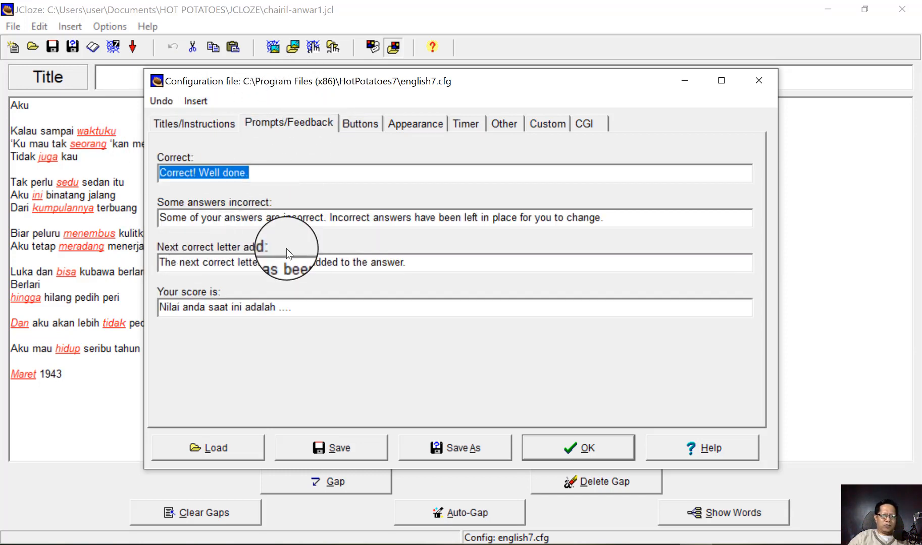
left_click(361, 124)
left_click(419, 124)
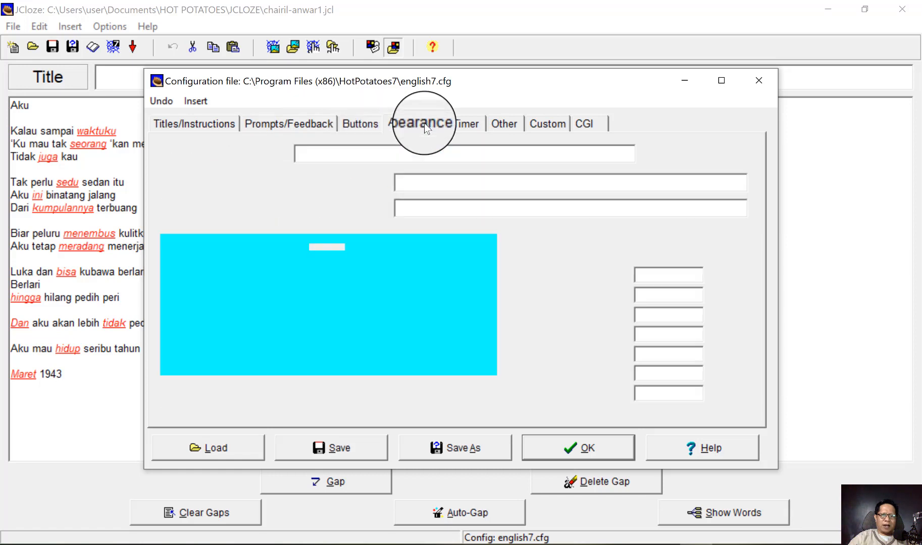
left_click(472, 124)
left_click(505, 123)
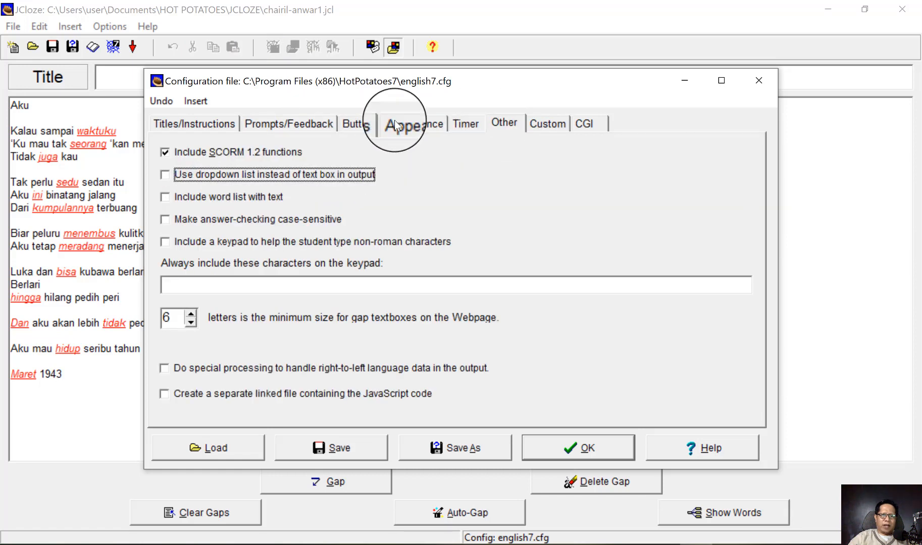
Step: Set the feedback message for correct answers to "Jawaban anda Benar."
left_click(296, 124)
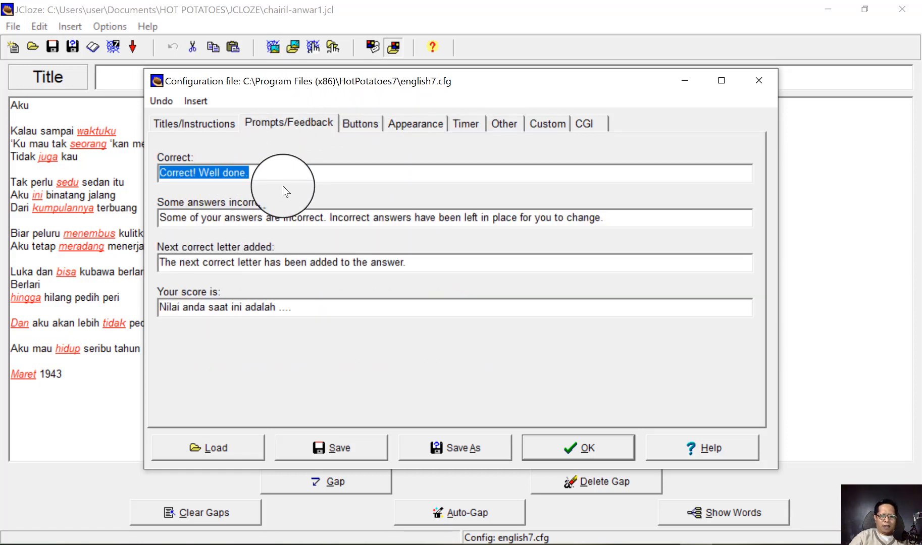
type("Jawaban anda")
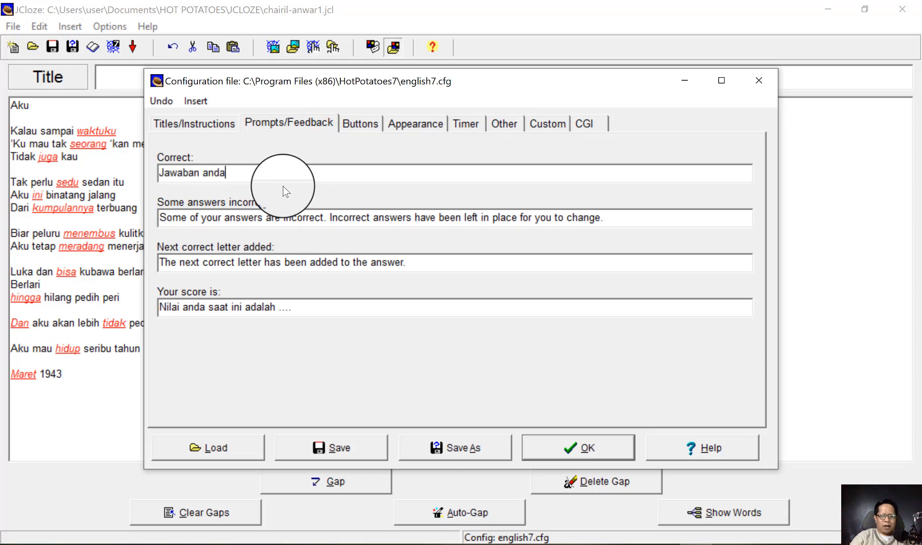
type(" Benar.")
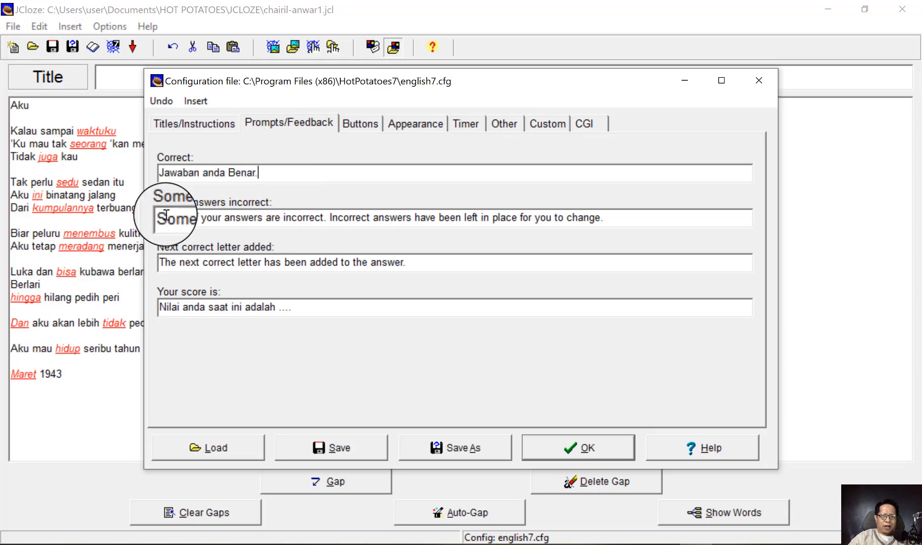
Step: Replace the message for partly incorrect answers with "Sebagian jawaban anda salah. Jawaban yang salah sudah disiapkan"
left_click(160, 218)
type("Sebagian jawaban anda salah. Jawaban yang salah sudah")
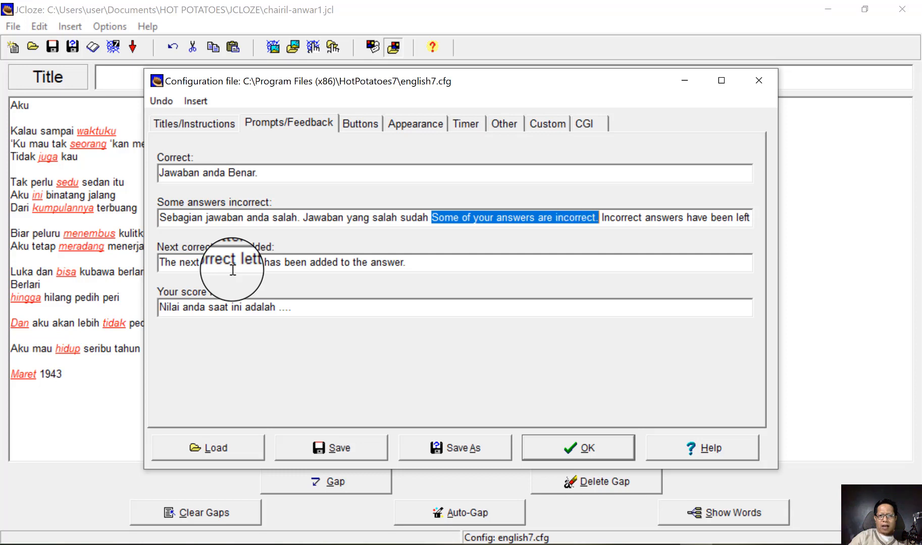
key("Delete")
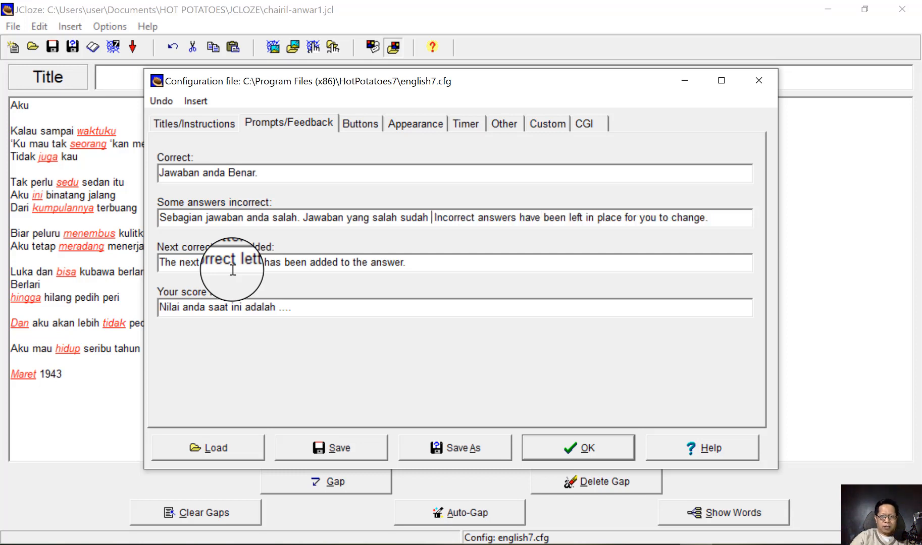
type("disiap")
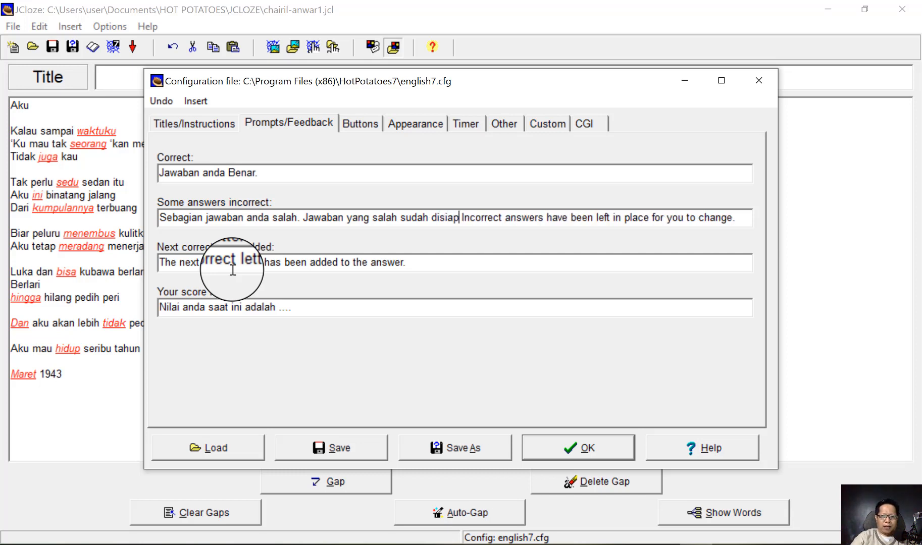
type("kan")
key("shift+Right")
key("shift+Right")
key("shift+Right")
key("shift+Right")
key("shift+Right")
key("shift+Right")
key("shift+Right")
key("shift+Right")
key("shift+Right")
key("shift+Right")
key("shift+Right")
key("shift+Right")
key("shift+Right")
key("shift+Right")
key("shift+Right")
key("shift+Right")
key("shift+Right")
key("shift+Right")
key("shift+Right")
key("shift+Right")
key("shift+End")
key("Delete")
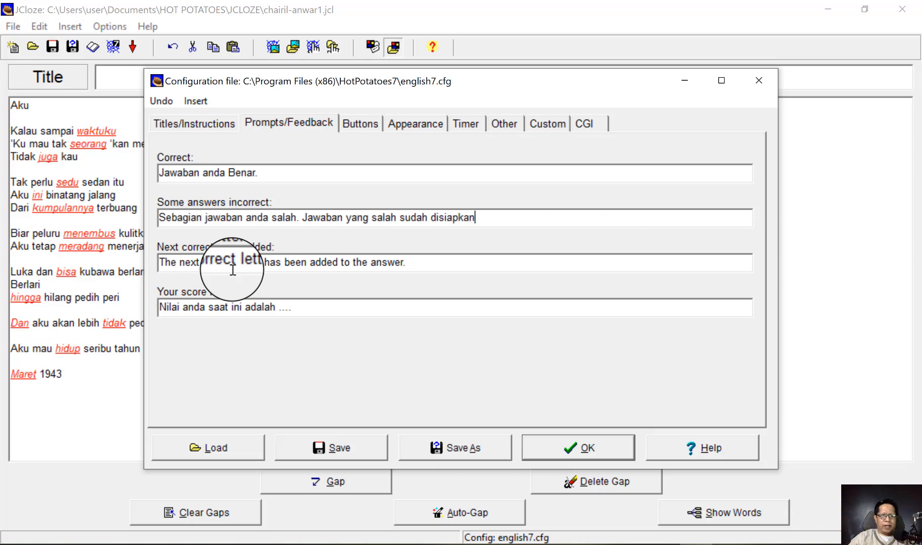
Step: Replace the message for an added correct letter with "Huruf berikutnya yang benar telah ditambahkan."
left_click(167, 262)
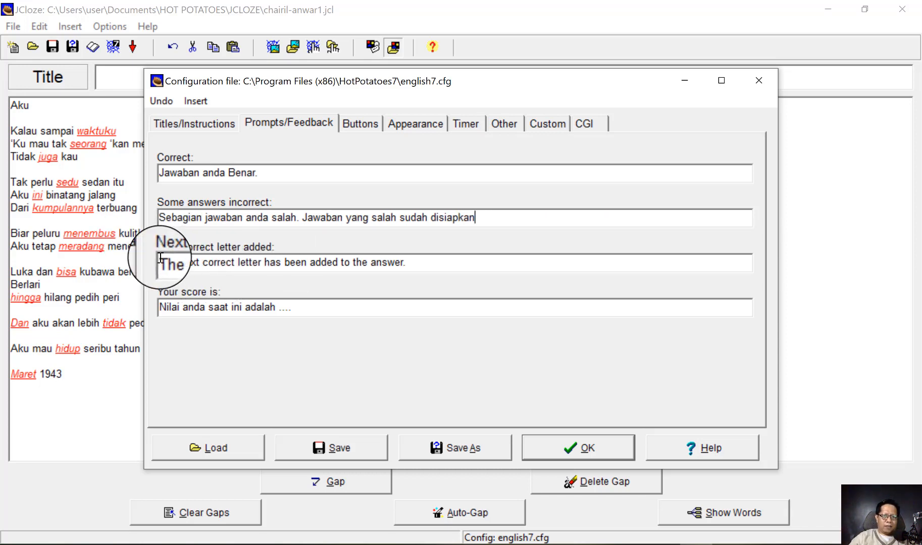
type("Huruf berikutnya yang benar telah ditambahkan.")
key("shift+End")
key("Delete")
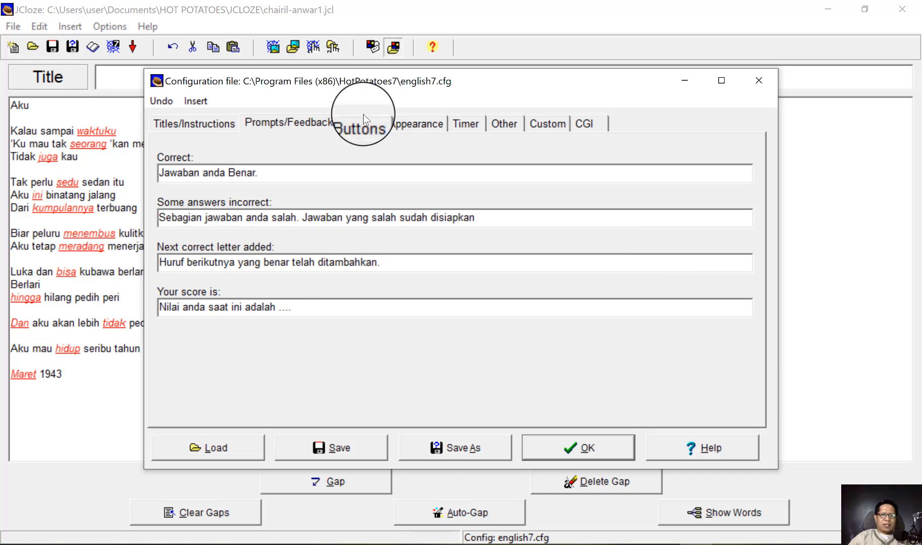
Step: Review the button captions, custom strings and title/instruction settings, and accept the output configuration
left_click(362, 121)
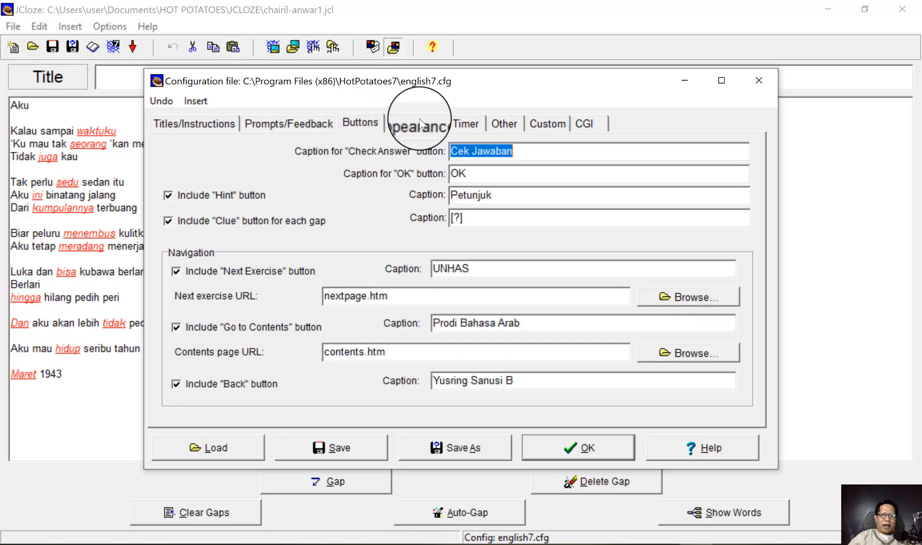
left_click(504, 123)
left_click(549, 124)
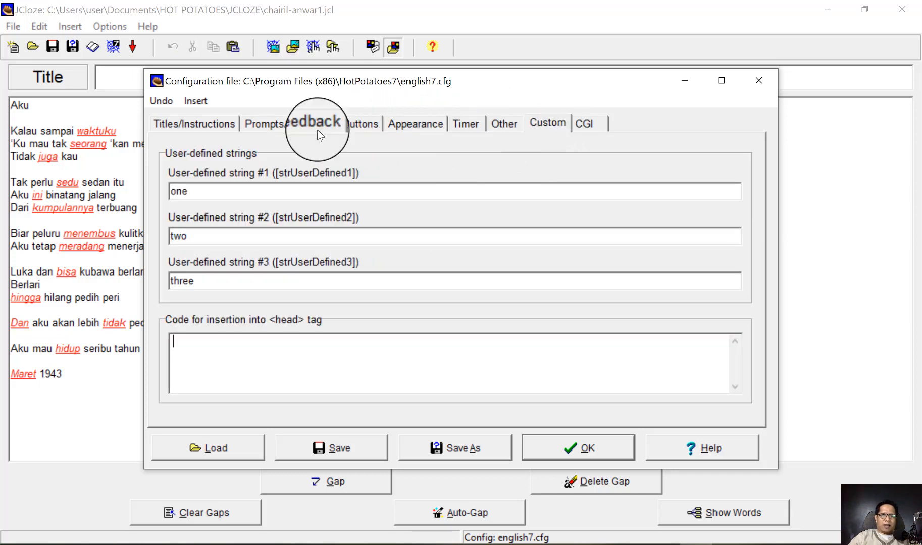
left_click(217, 122)
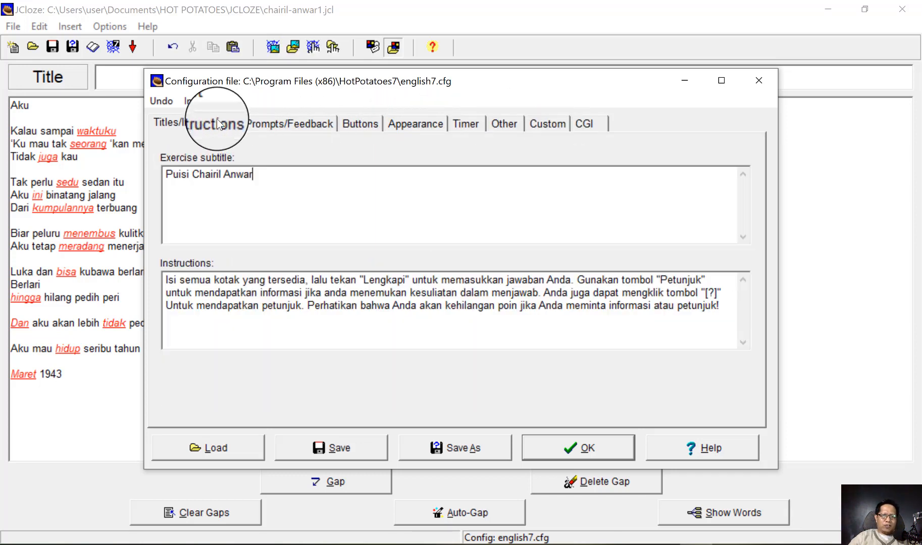
left_click(588, 448)
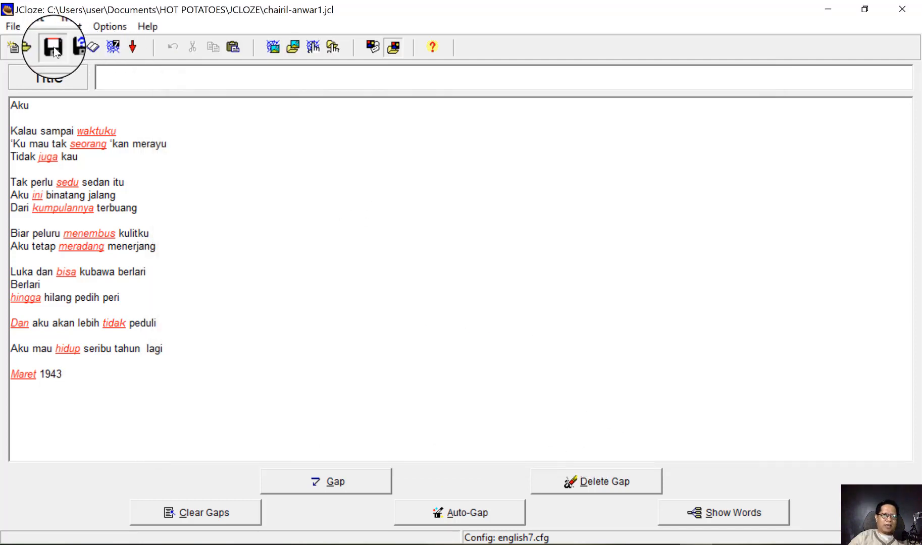
Step: Save the exercise and export it as the web page chairil-anwar3.htm in the JCLOZE folder, and view it in the browser
left_click(54, 49)
left_click(115, 49)
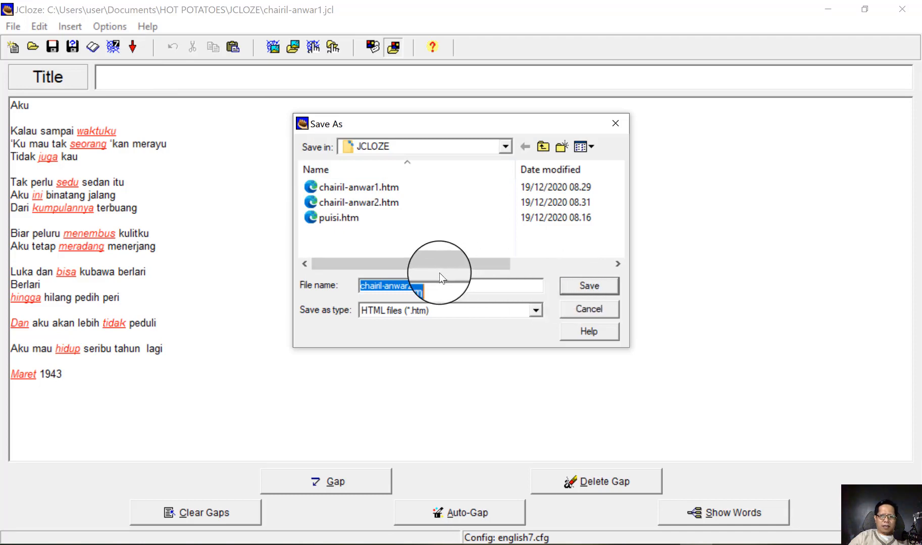
left_click(408, 286)
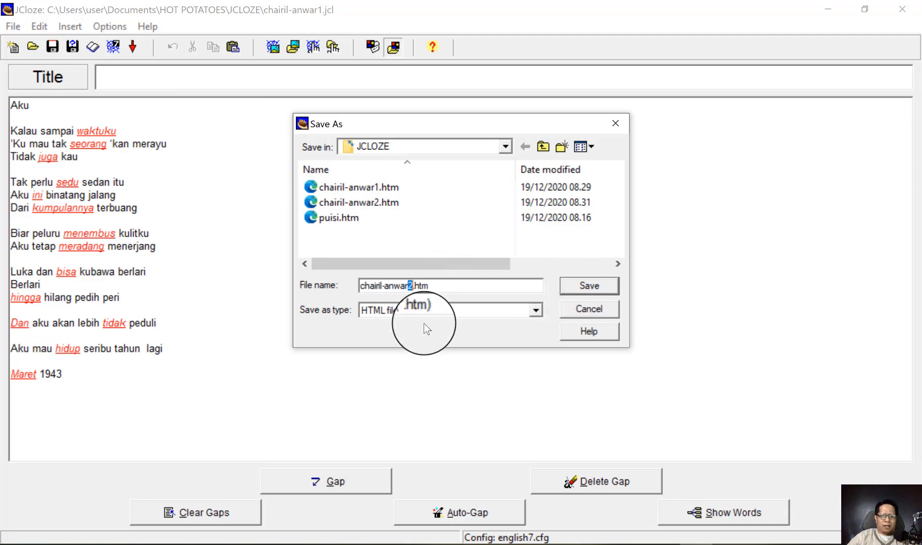
type("1")
left_click(574, 284)
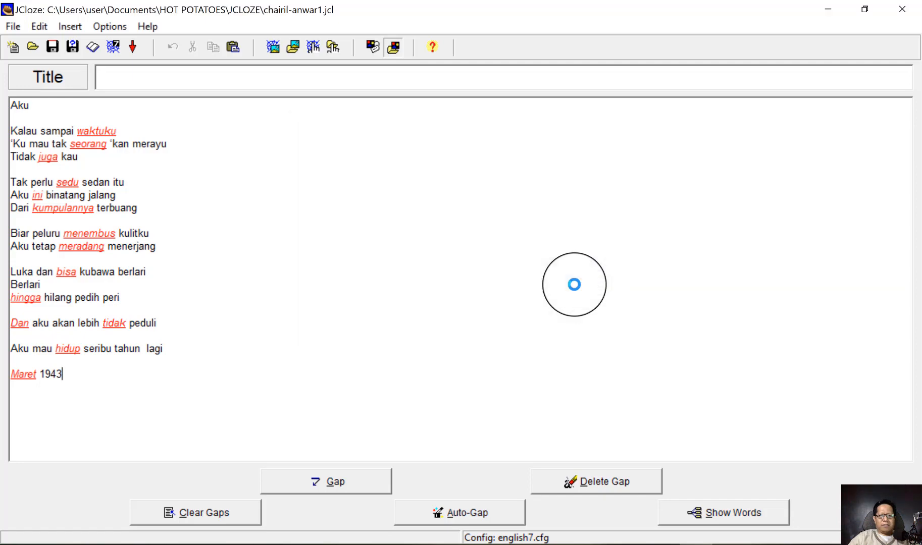
left_click(480, 270)
Step: Examine the subtitle, instructions and gaps of chairil-anwar3.htm and compare them with the pages chairil-anwar2.htm and chairil-anwar1.htm
scroll(436, 276, "down", 1)
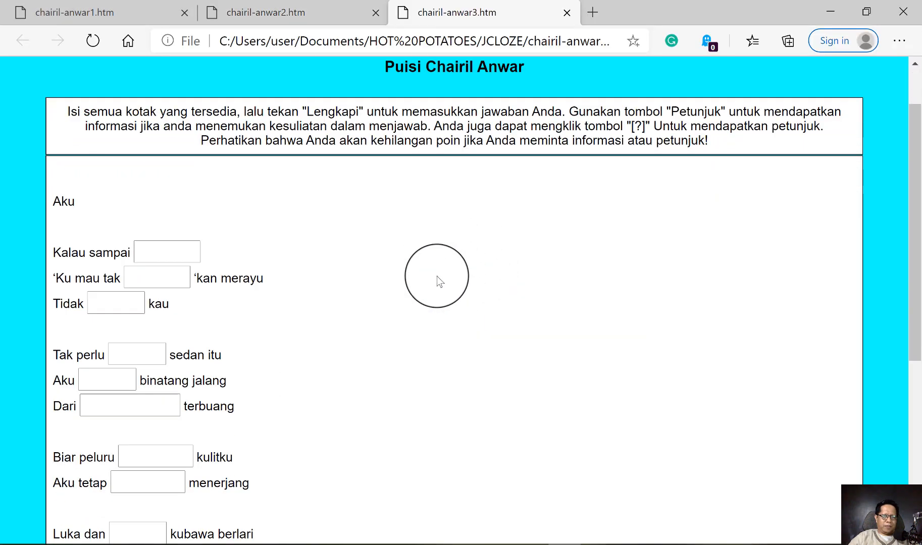
scroll(436, 276, "down", 5)
scroll(432, 284, "up", 4)
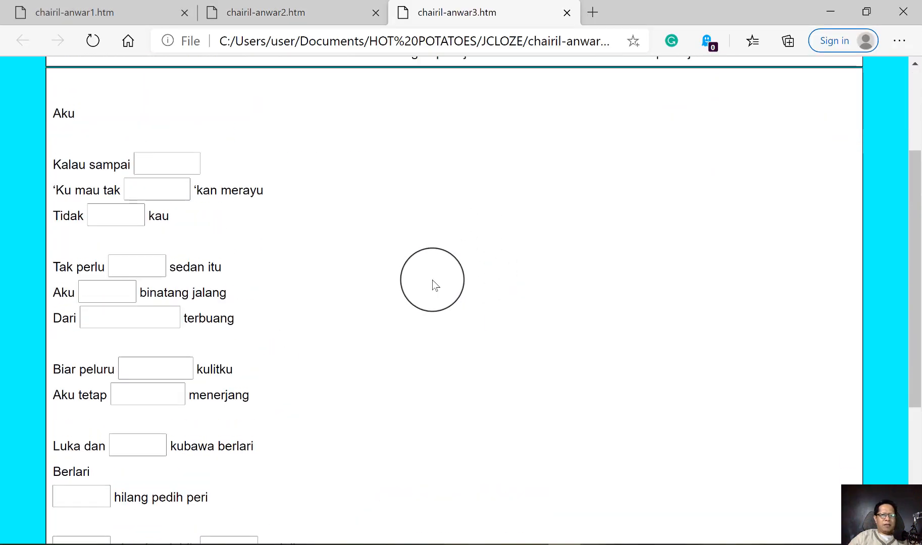
scroll(440, 262, "up", 3)
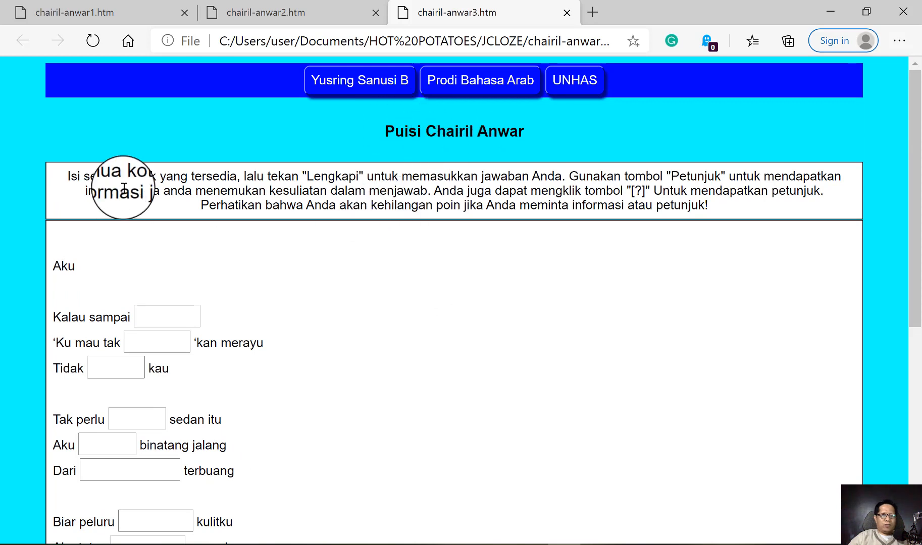
left_click(290, 15)
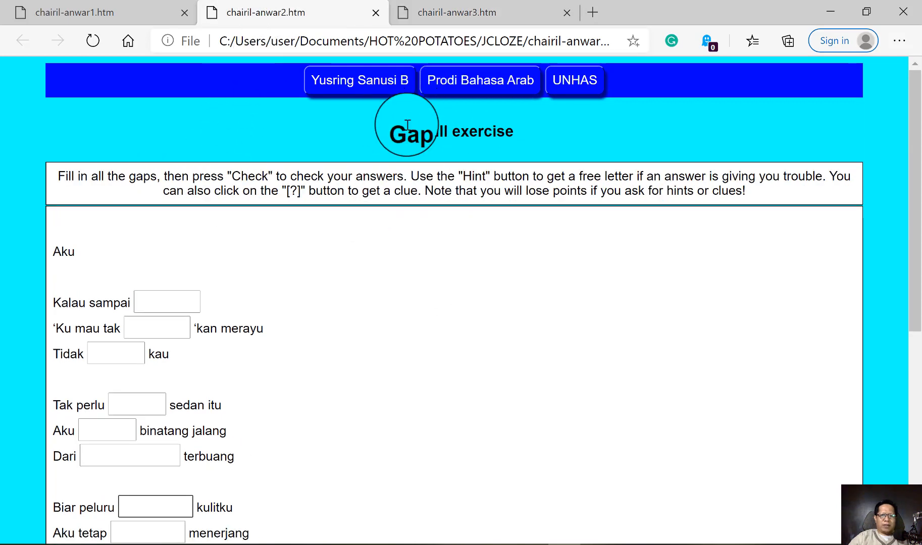
left_click(92, 14)
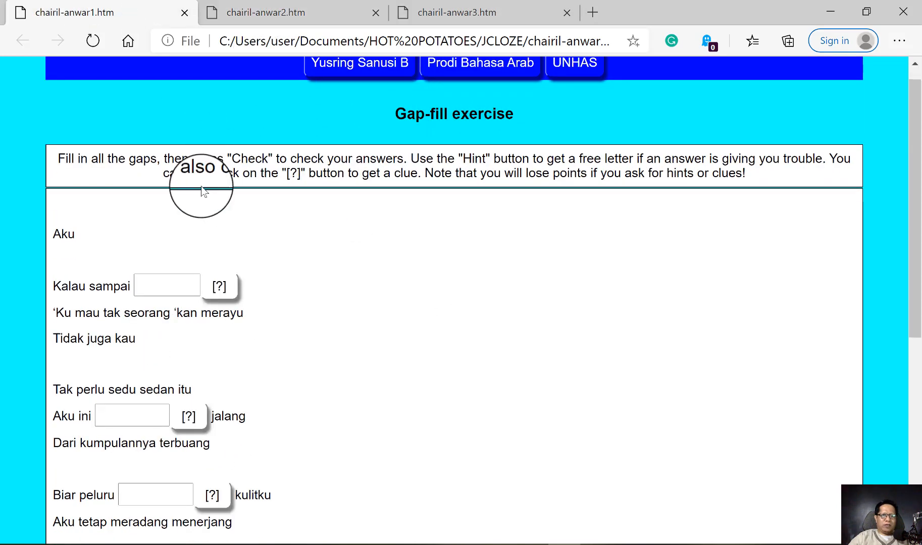
left_click(290, 15)
left_click(482, 12)
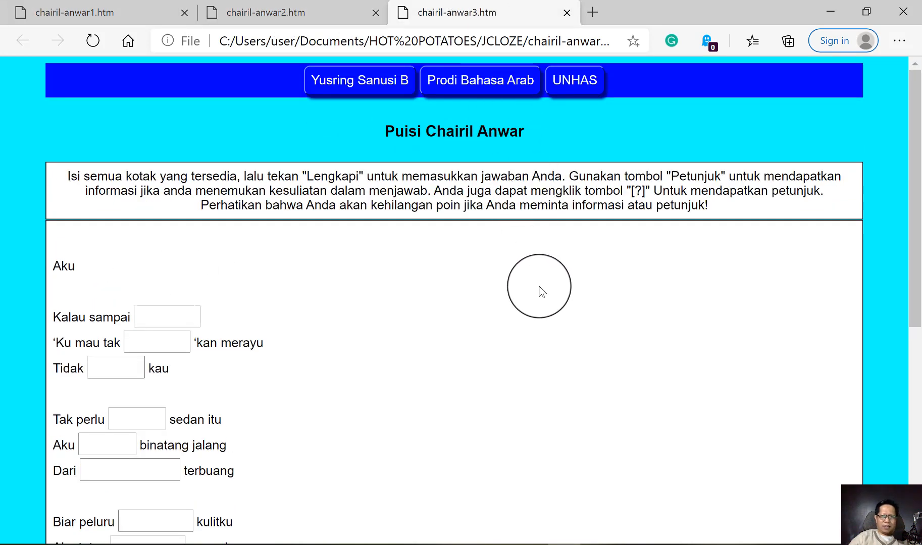
Step: Fill the gap after "Kalau sampai" in chairil-anwar3.htm with "waktuku"
scroll(541, 292, "down", 3)
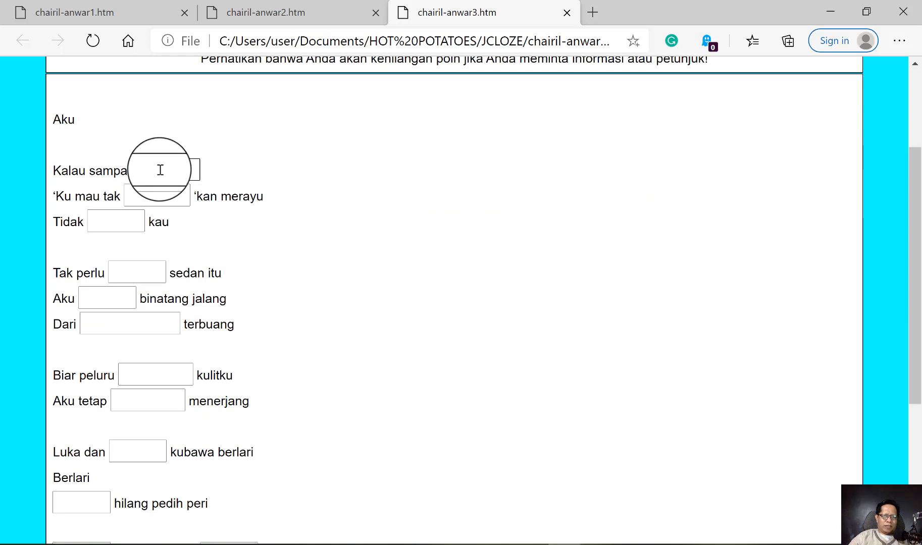
type("waktuku")
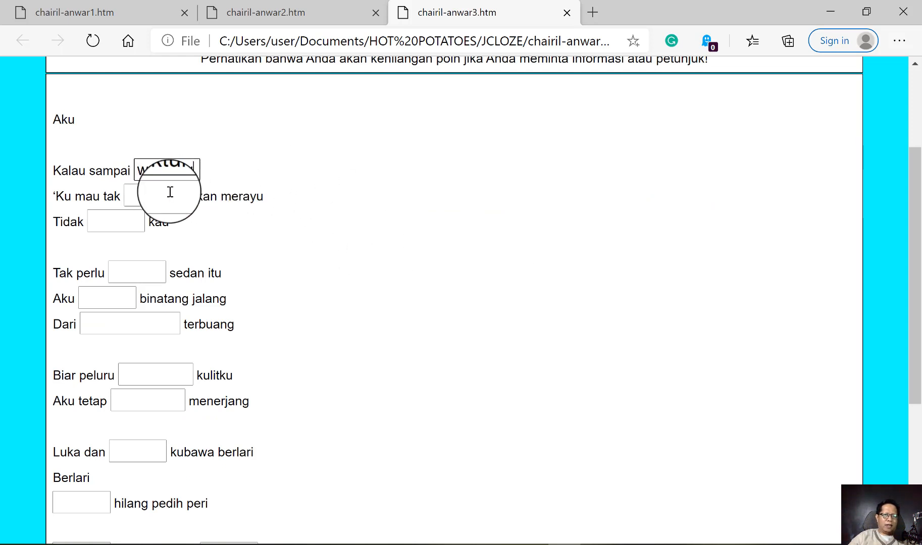
left_click(170, 191)
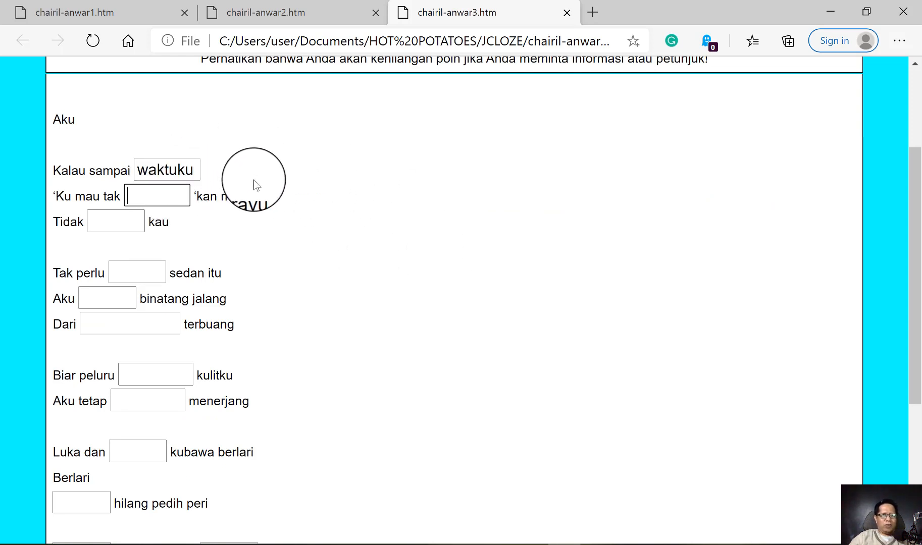
left_click(108, 297)
Step: Check the answers with the remaining gaps left empty, and review the feedback message and the poem's gaps
scroll(414, 319, "down", 3)
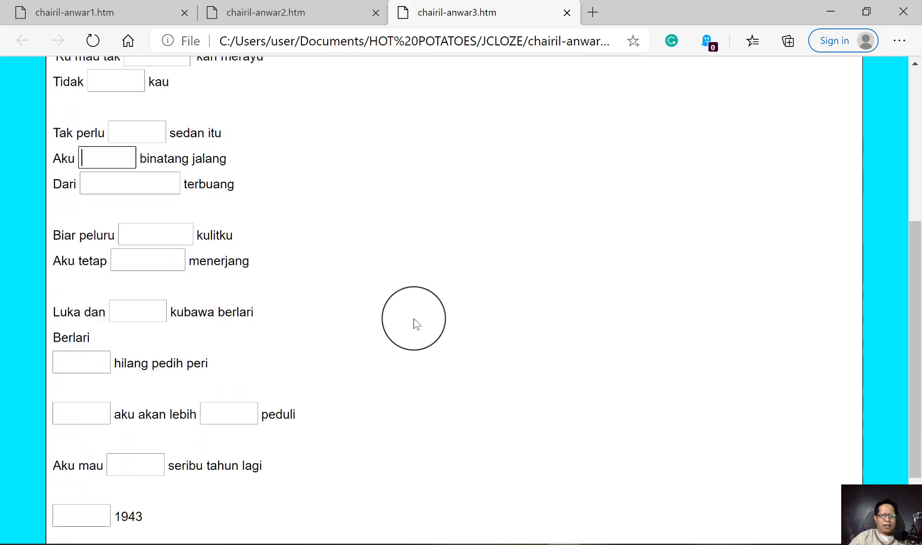
scroll(414, 319, "down", 2)
left_click(417, 469)
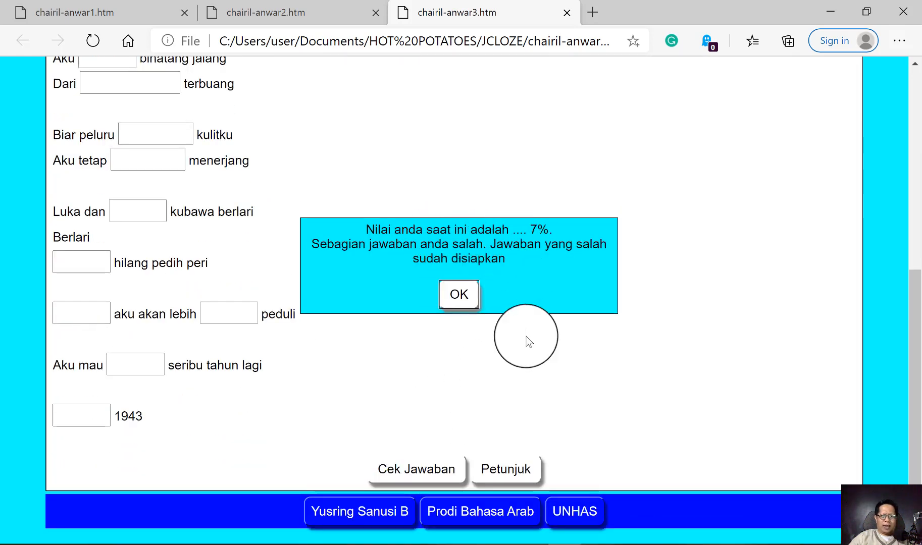
scroll(555, 336, "up", 5)
scroll(560, 342, "down", 2)
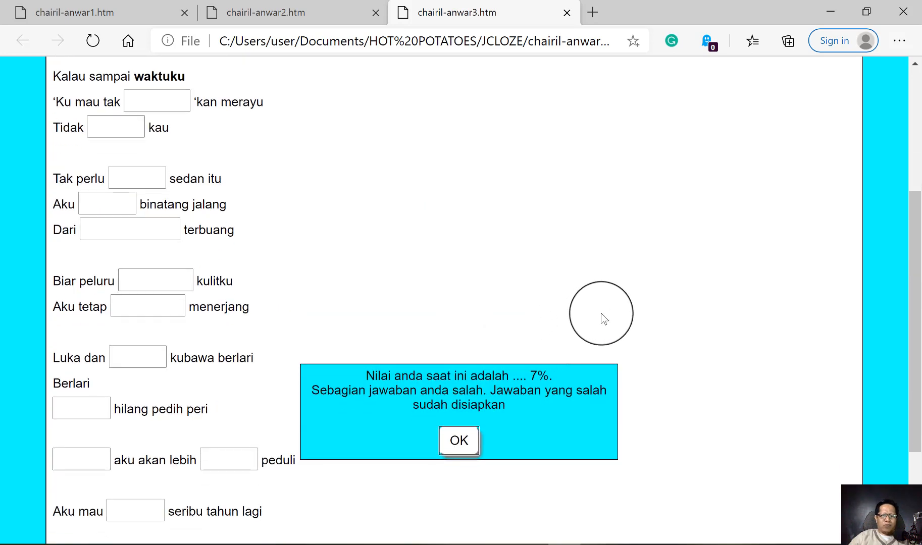